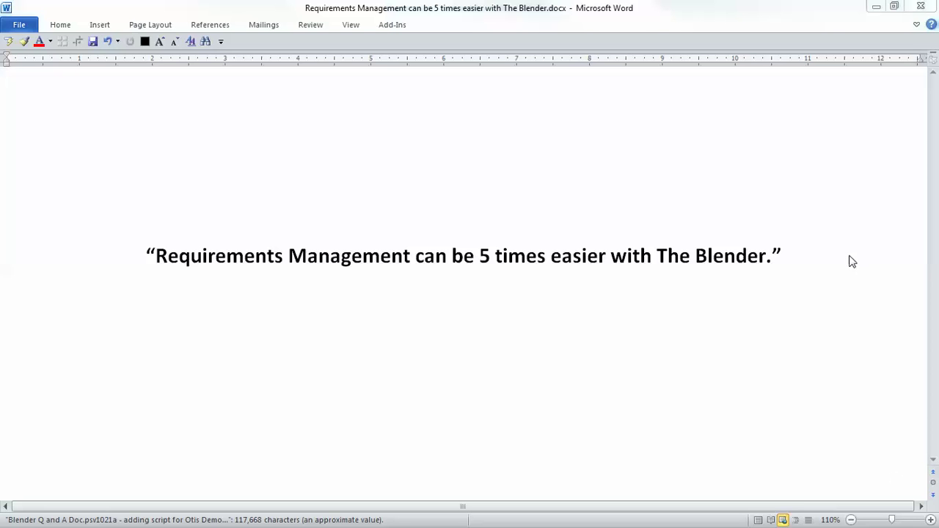
Step: Minimize the Requirements Management title document to reveal Requirements Content.docx
left_click(877, 9)
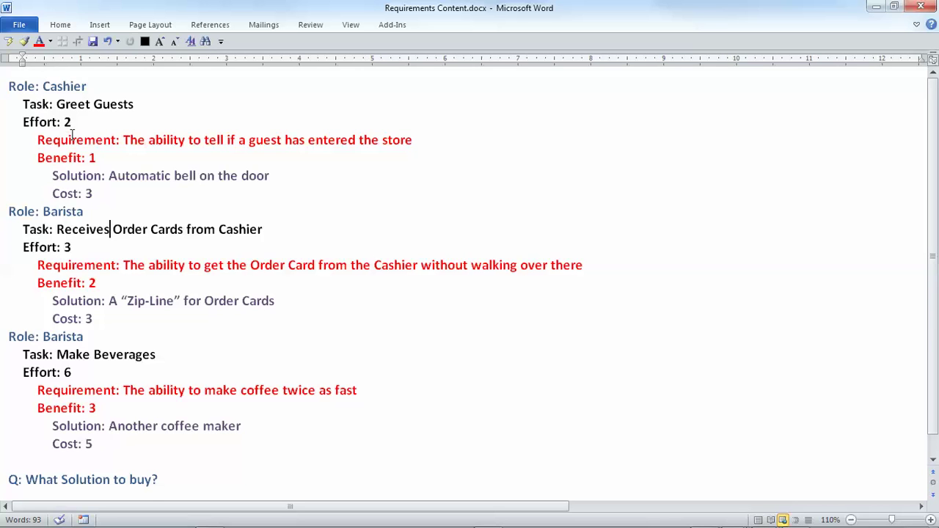
left_click_drag(160, 480, 44, 479)
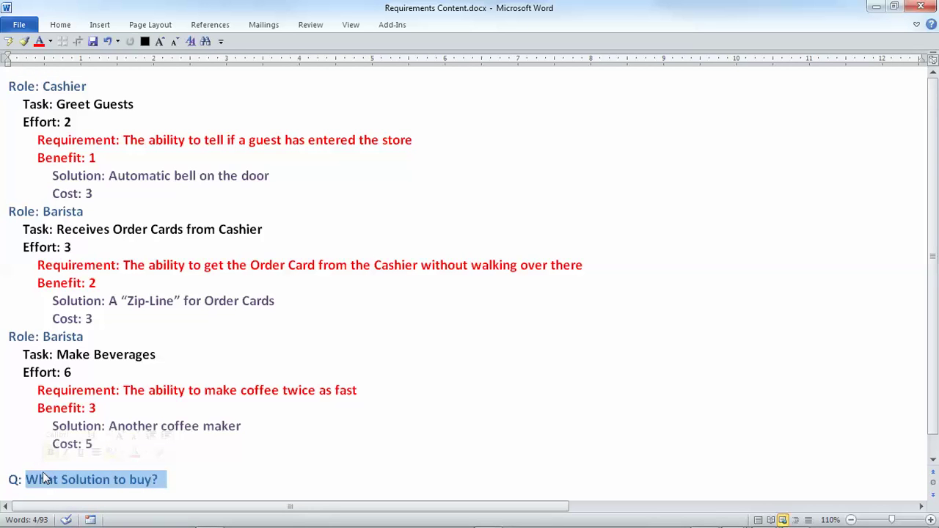
left_click(202, 468)
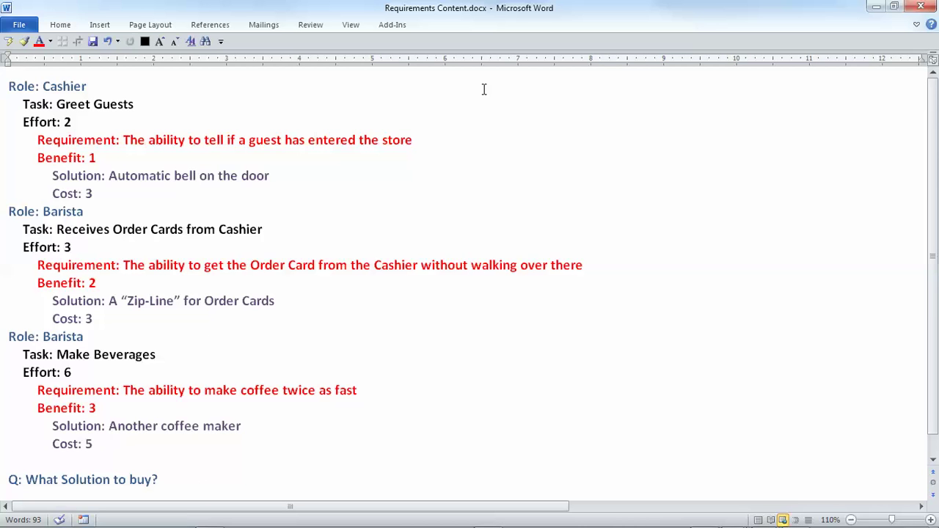
Step: Restore the Word window to a smaller size and zoom its text out to 60%
left_click(897, 10)
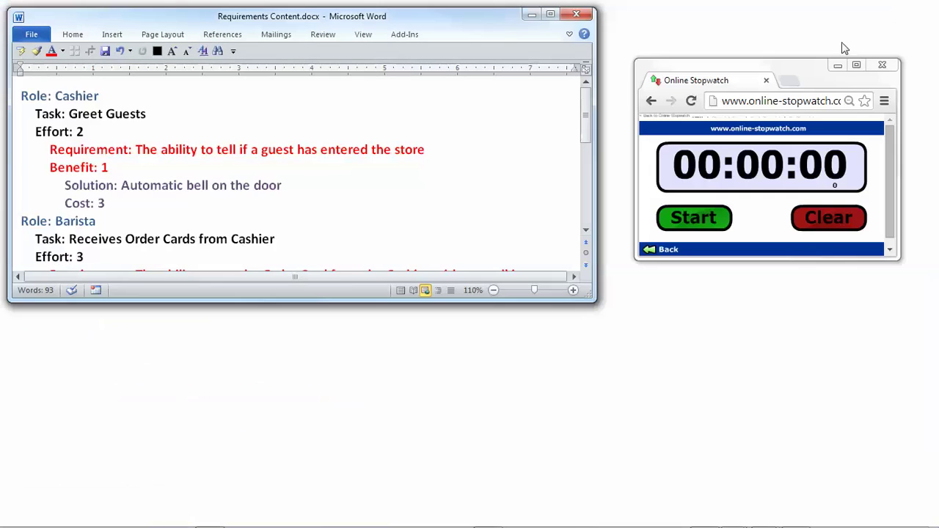
left_click(463, 165)
scroll(463, 164, "down", 5)
scroll(464, 162, "down", 1)
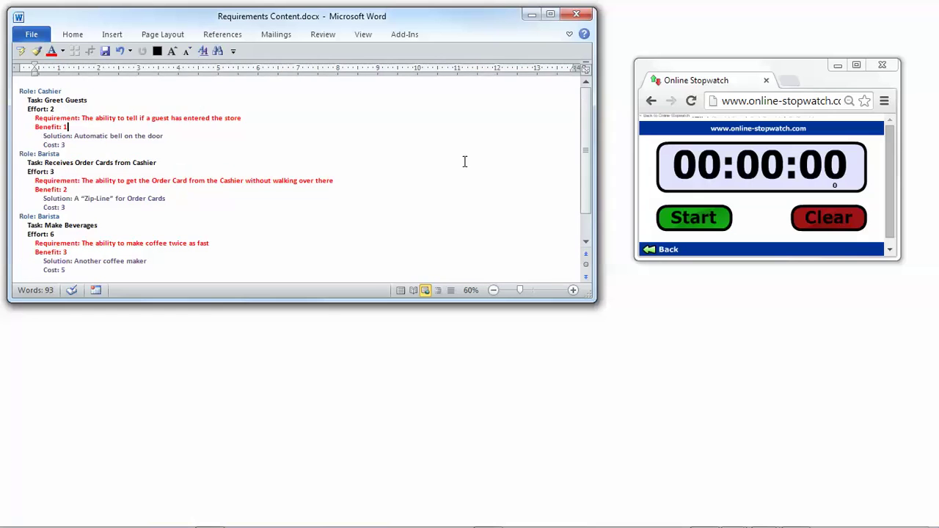
scroll(464, 162, "up", 1)
Step: Position the stopwatch window and bring up Leverage Analysis Manual Spreadsheet.xlsx
left_click_drag(783, 67, 785, 63)
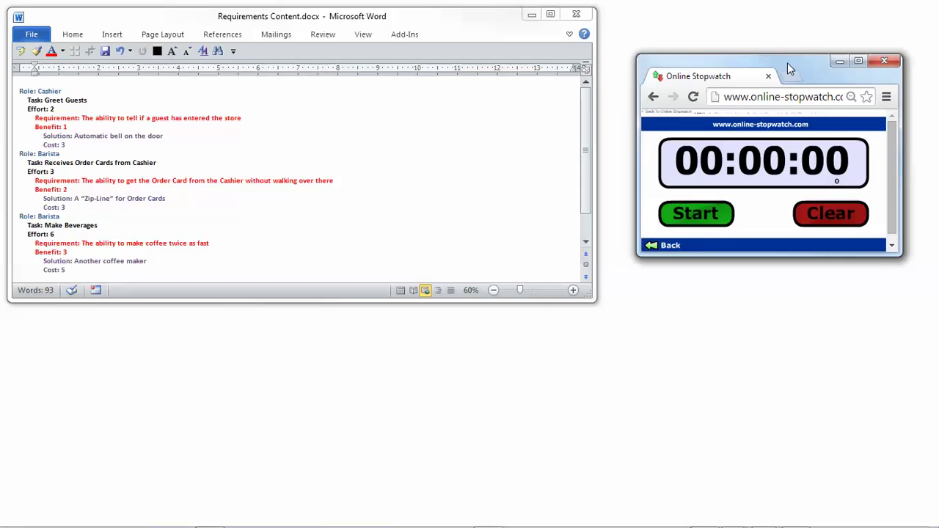
mouse_move(514, 526)
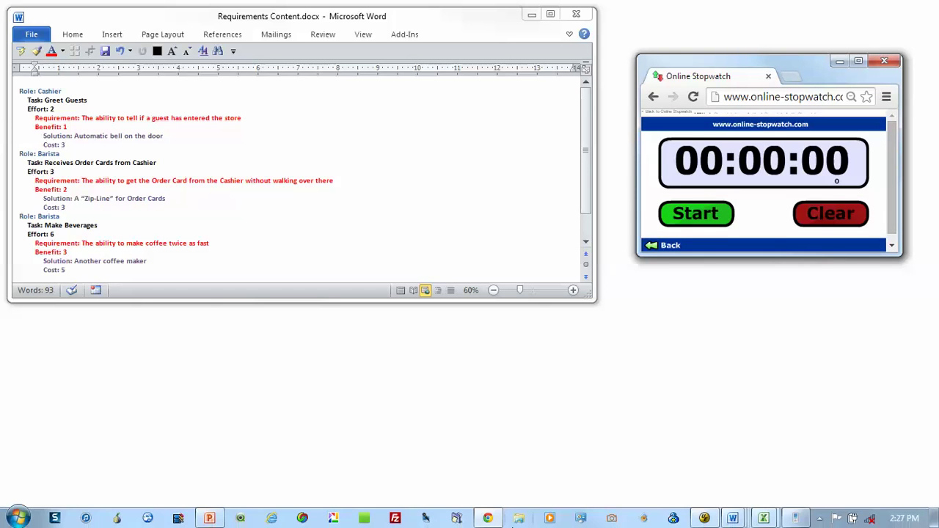
mouse_move(767, 520)
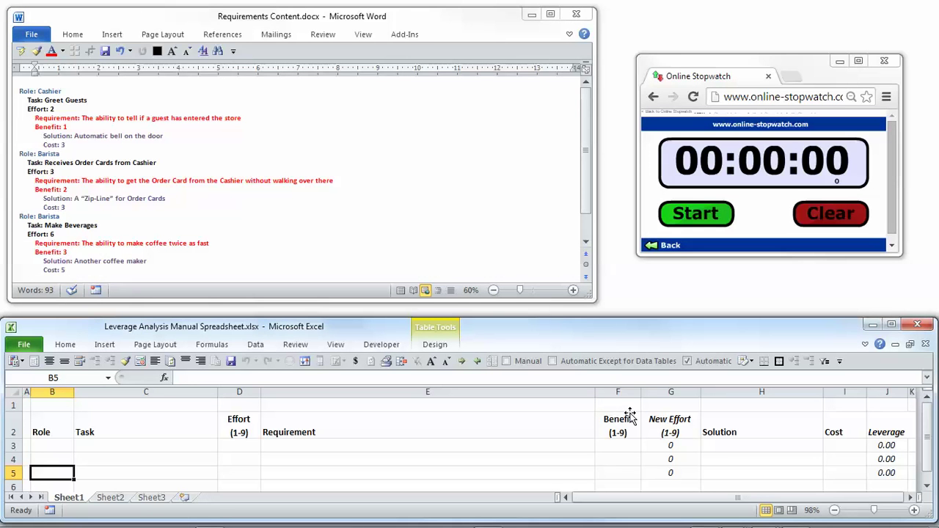
Step: Start the stopwatch and enter role Cashier in B3 and task Greet Guests in C3
left_click(710, 213)
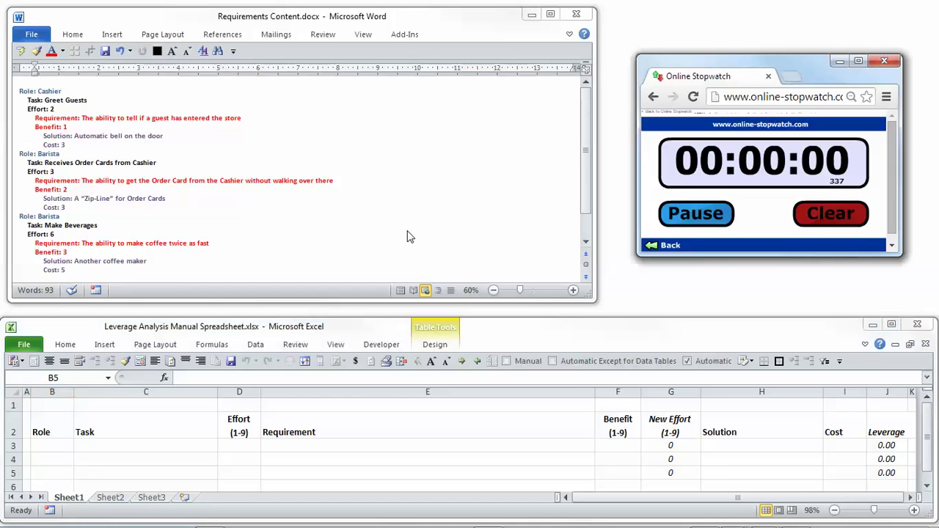
left_click(51, 91)
double_click(50, 92)
key("ctrl+c")
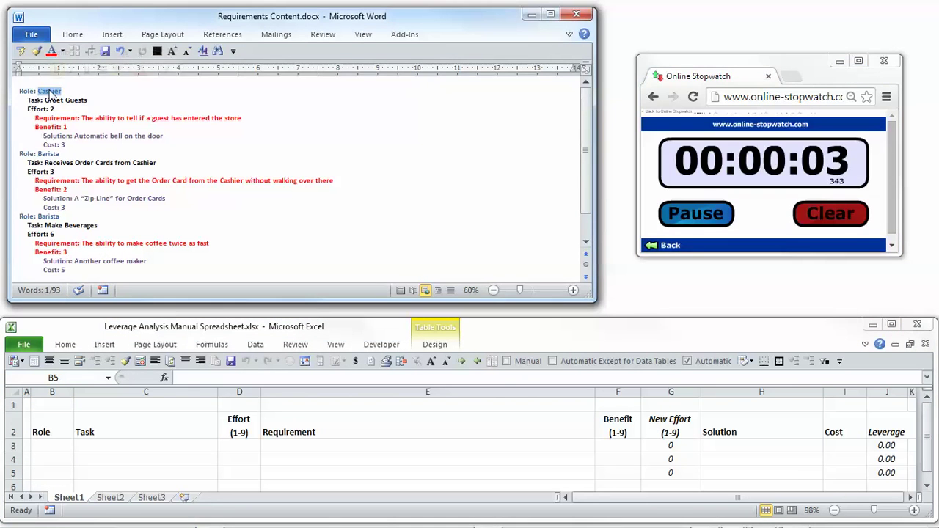
left_click(51, 443)
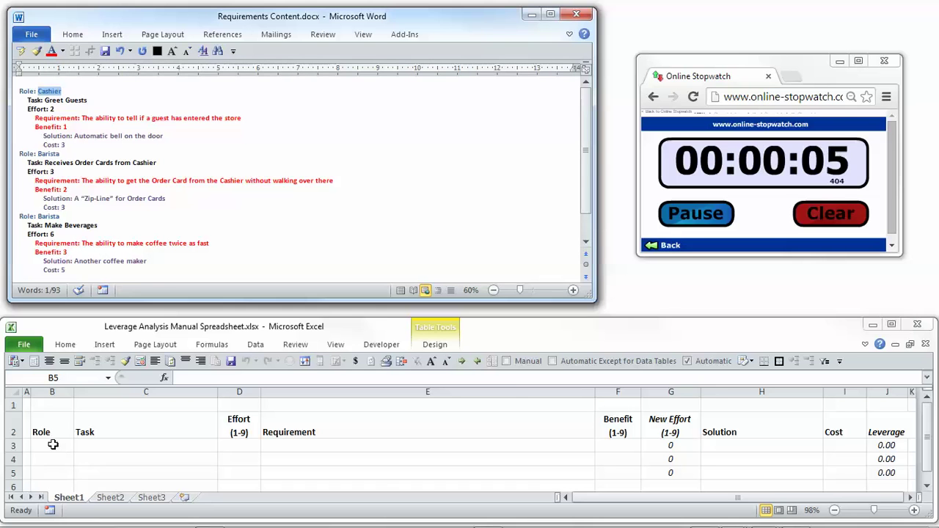
left_click(52, 444)
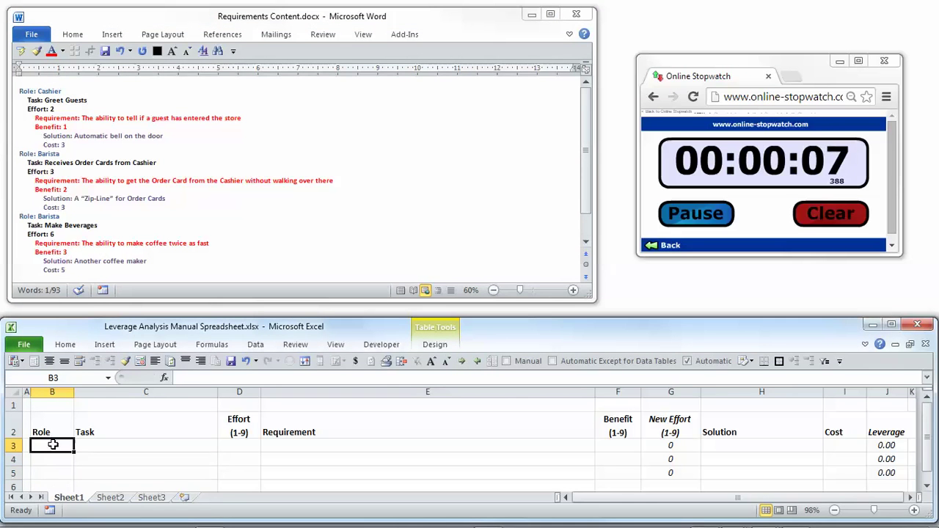
type("Cashier")
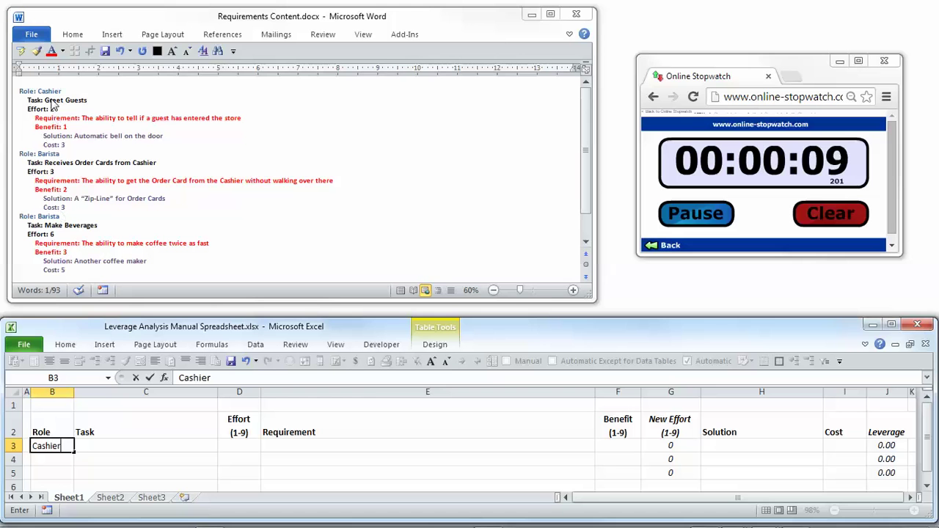
left_click_drag(51, 103, 82, 103)
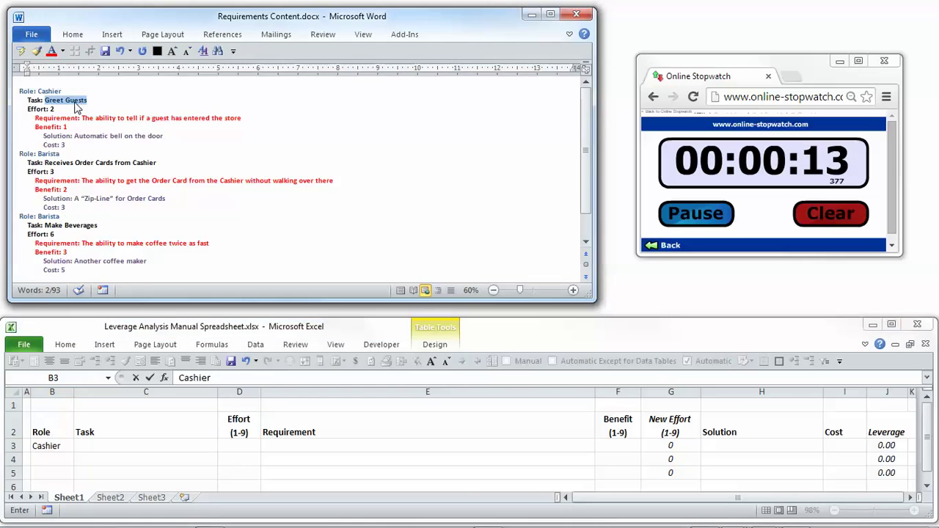
left_click(118, 448)
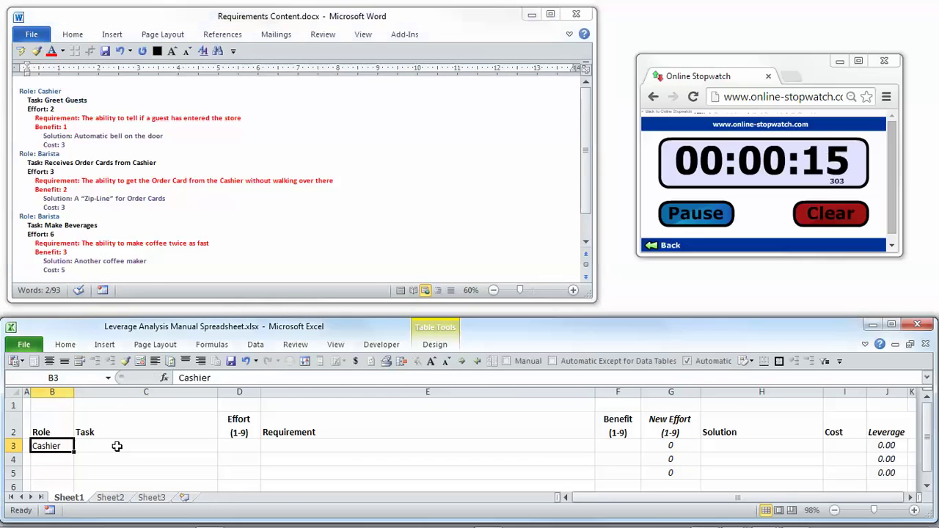
left_click(117, 446)
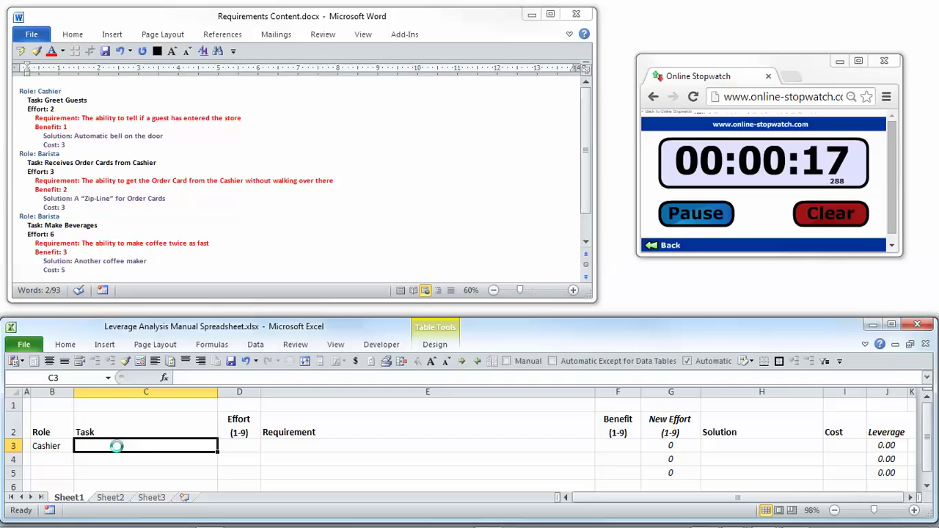
key("ctrl+v")
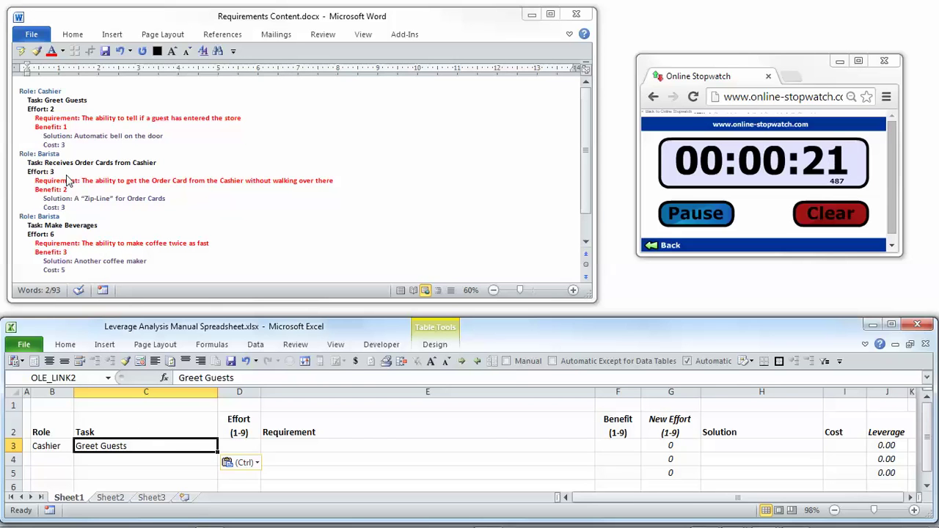
Step: Enter effort 2, the first requirement sentence from Word, and benefit 1 in row 3
left_click(242, 449)
type("2")
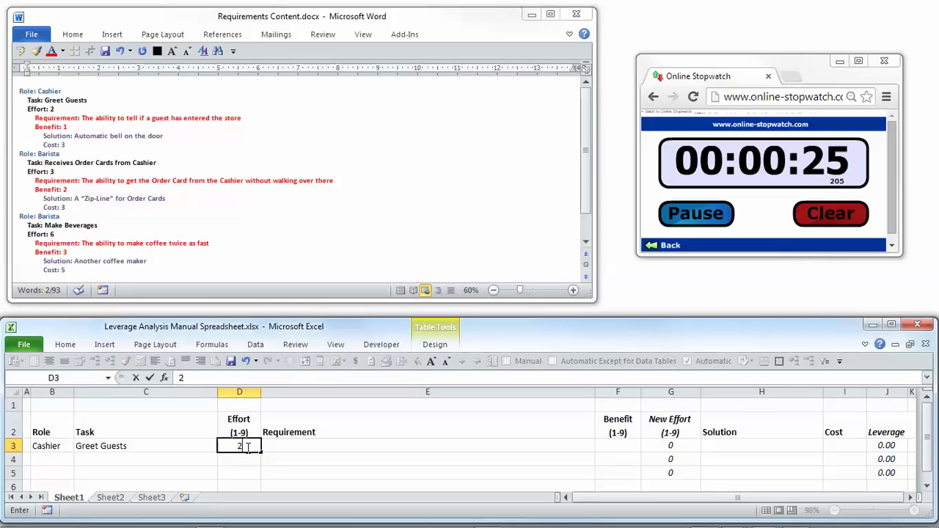
left_click(274, 449)
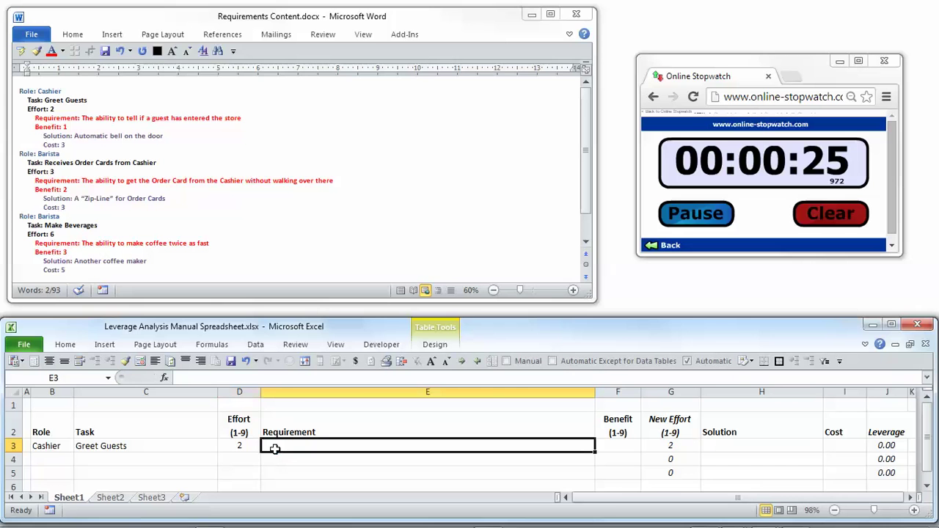
left_click_drag(82, 118, 236, 121)
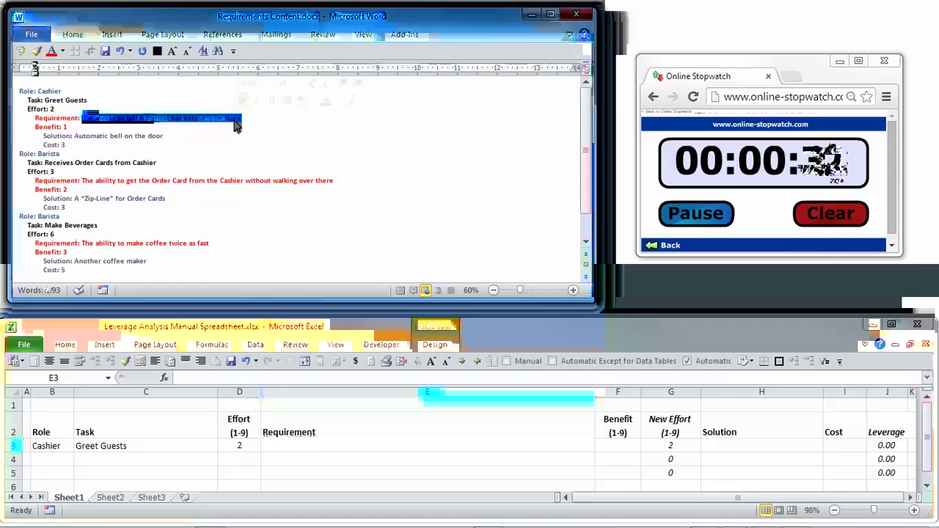
key("alt+Tab")
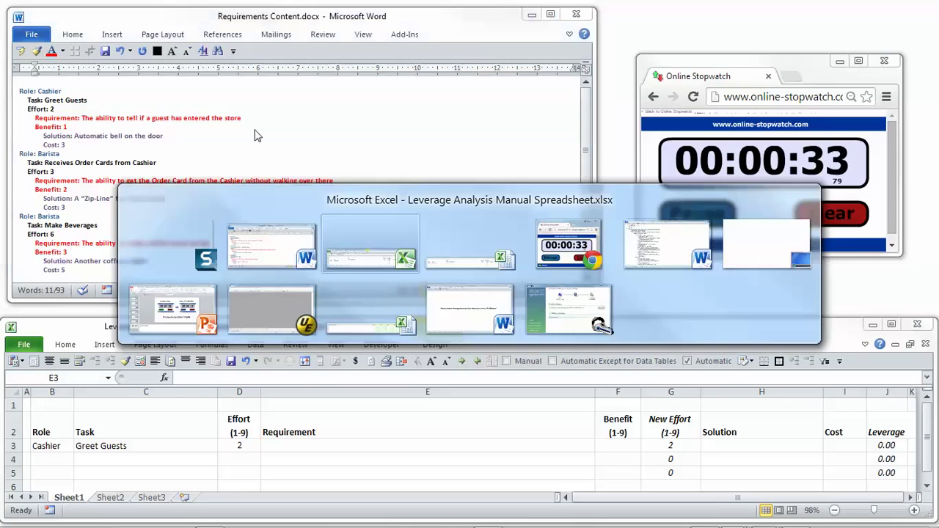
key("ctrl+v")
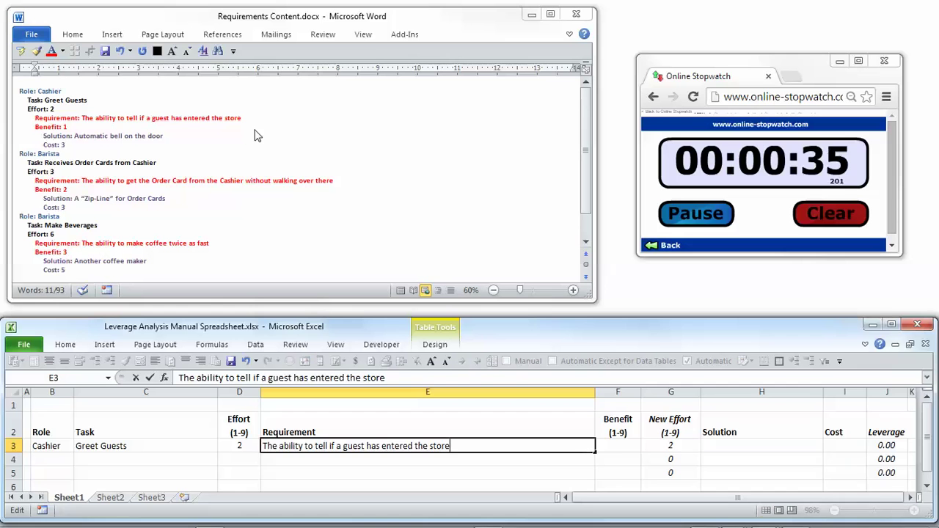
key("Tab")
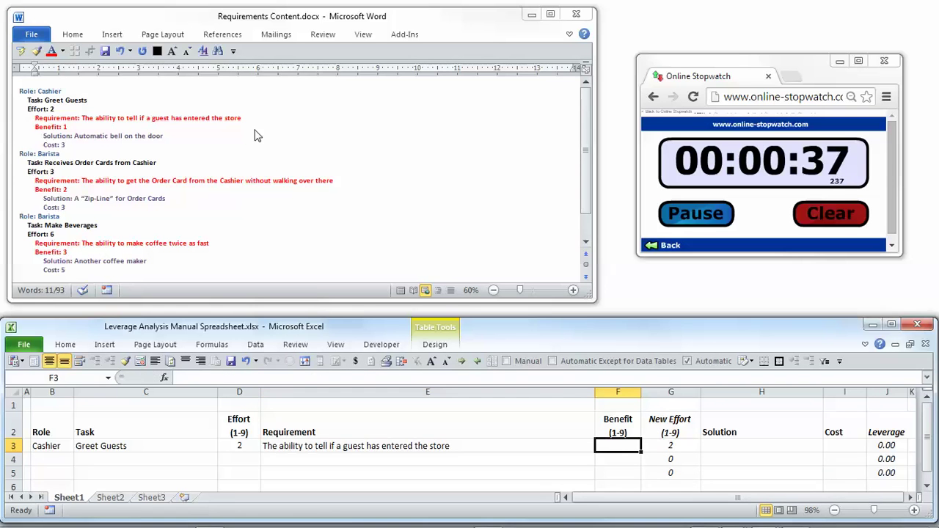
type("1")
key("shift+Tab")
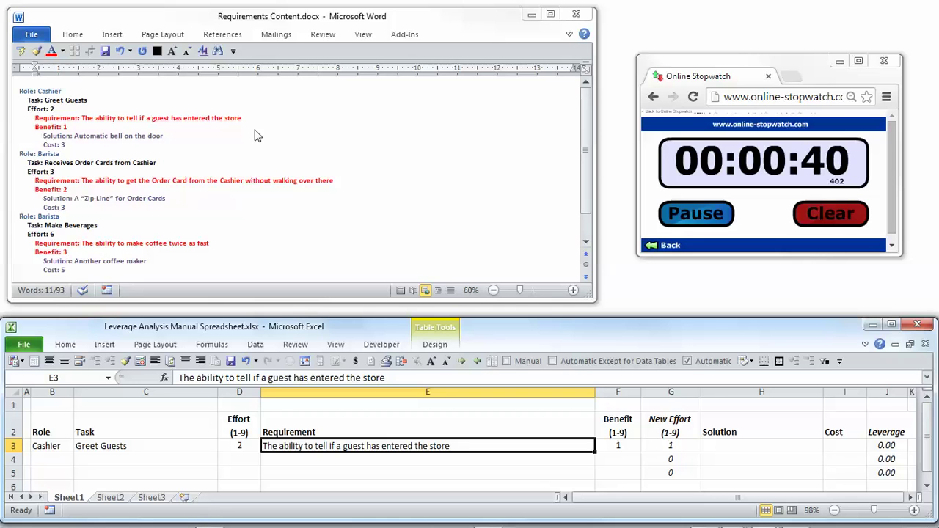
Step: Paste the automatic door-bell solution text from Word into cell H3
key("shift+Tab")
key("shift+Tab")
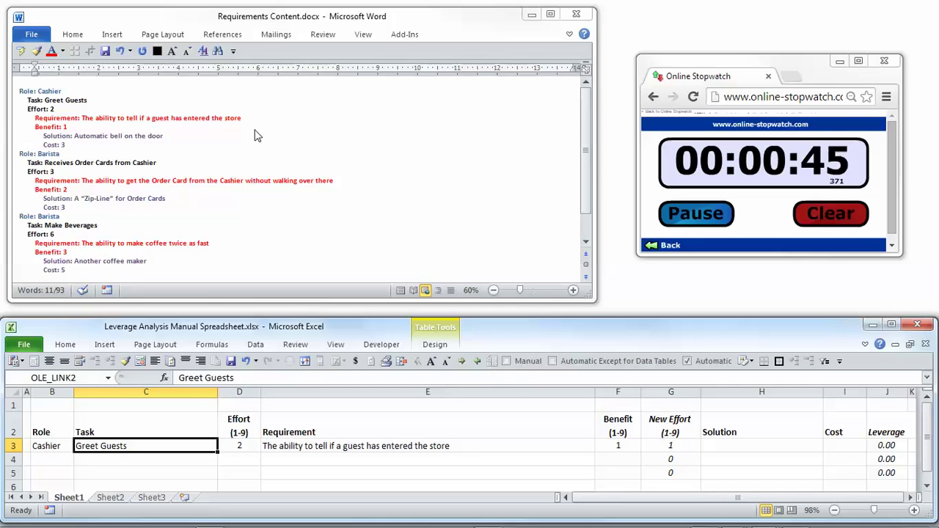
key("Tab")
key("Tab")
key("Tab")
key("Tab")
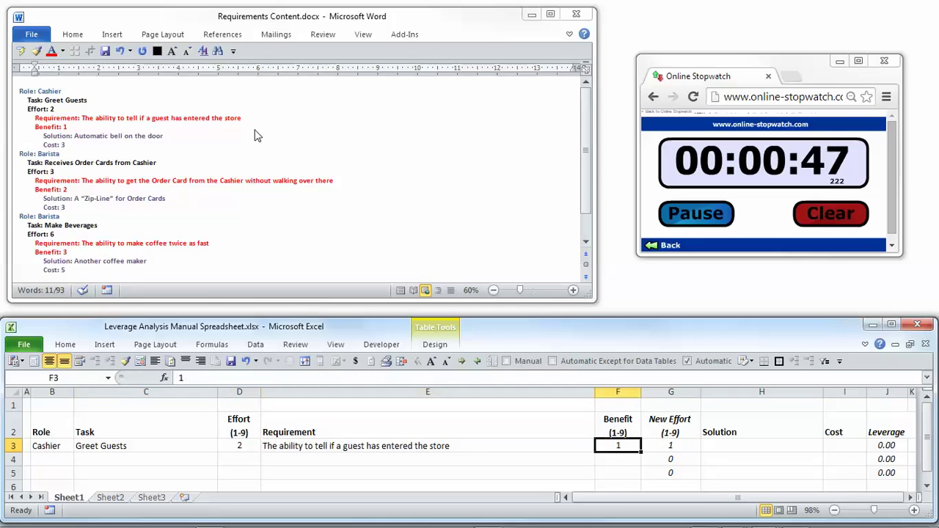
key("Tab")
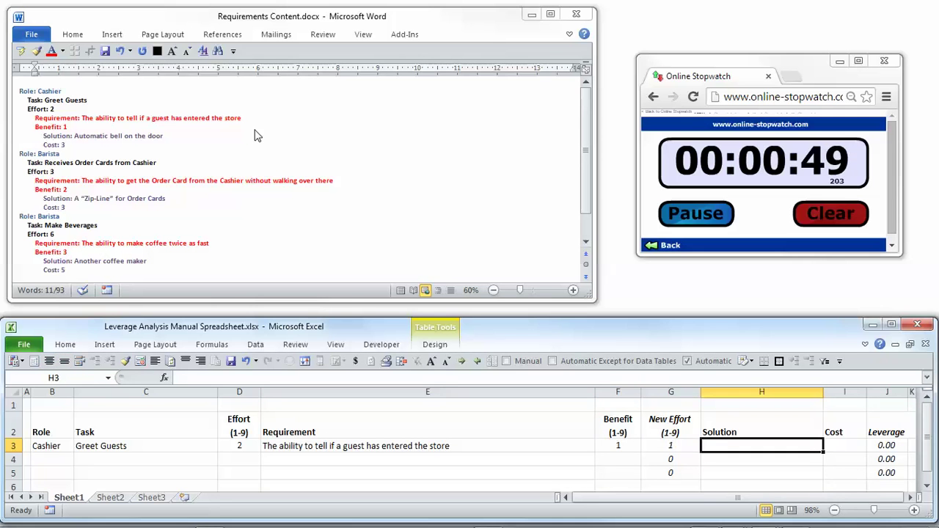
key("alt+Tab")
double_click(96, 138)
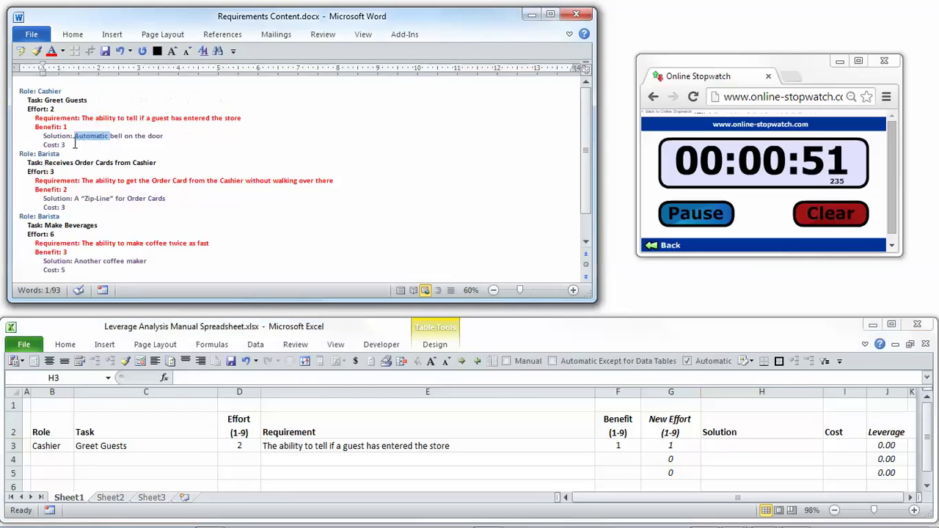
left_click(155, 139, "shift")
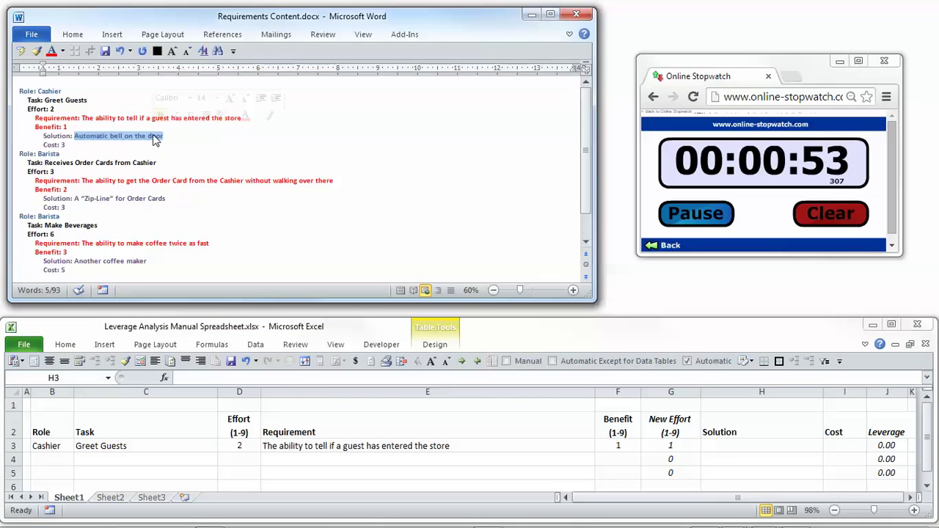
key("alt+Tab")
key("F2")
key("ctrl+v")
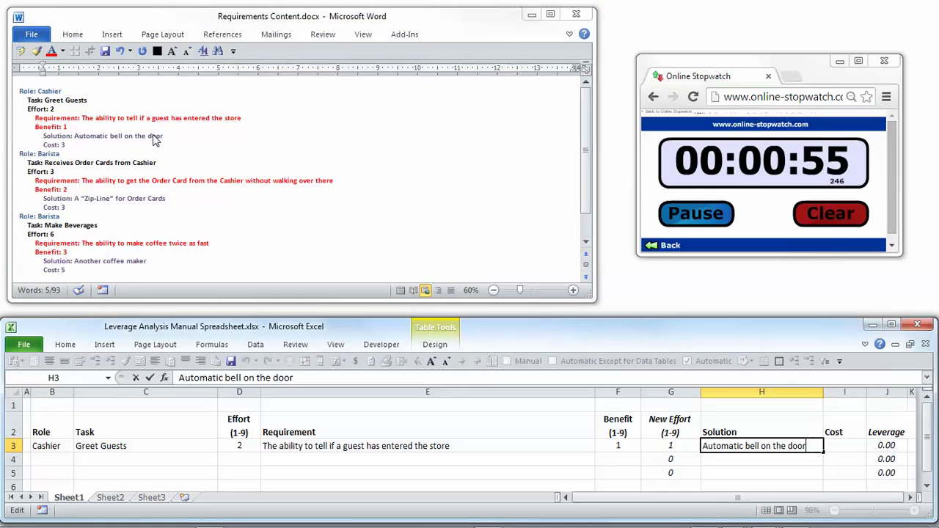
key("Return")
Step: Enter cost 3 in I3, giving leverage 0.33
key("Up")
key("Left")
key("Right")
key("Right")
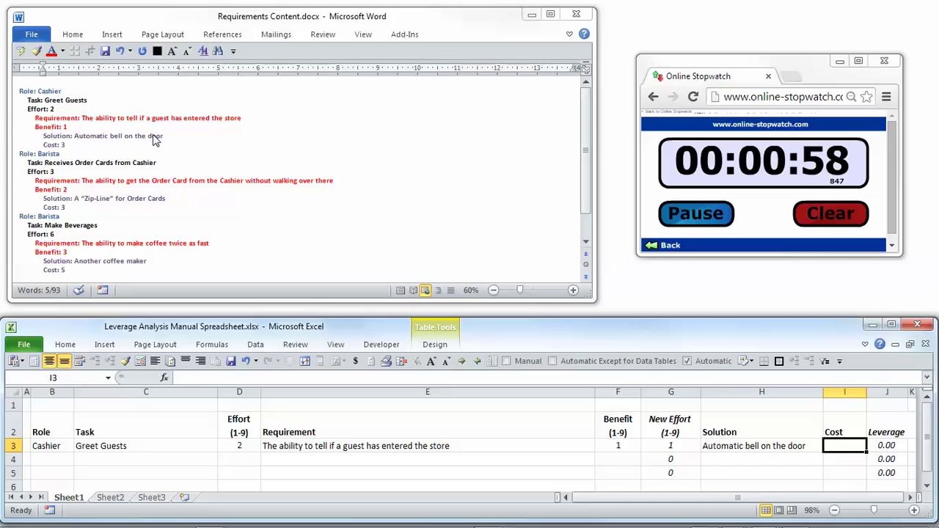
type("3")
key("Tab")
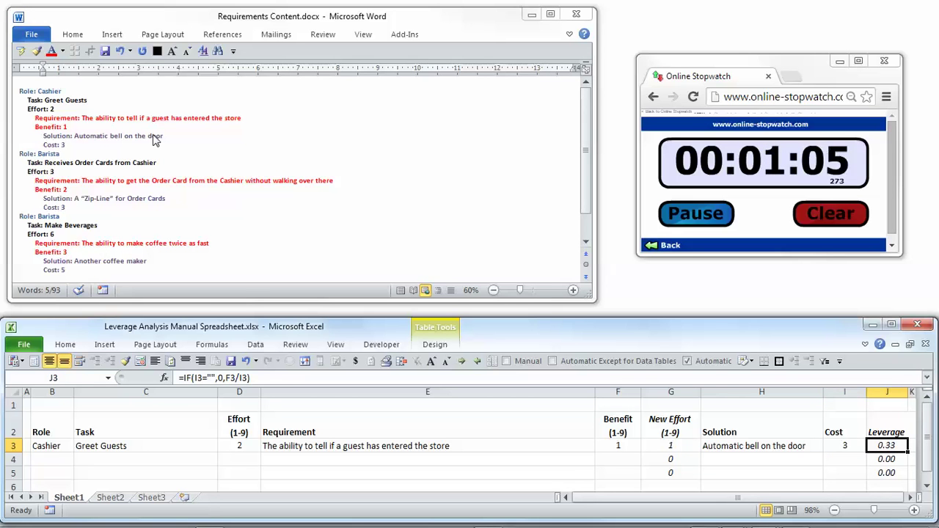
key("Left")
key("Left")
key("Left")
key("Left")
key("Left")
key("Left")
key("Left")
key("Left")
Step: Paste role Barista into B4 and task Receives Order Cards from Cashier into C4
key("Down")
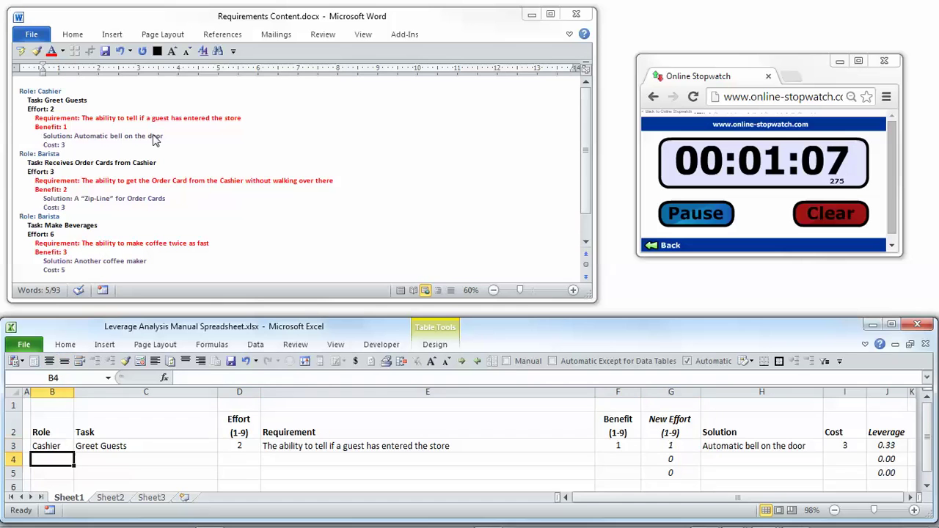
double_click(49, 154)
key("ctrl+c")
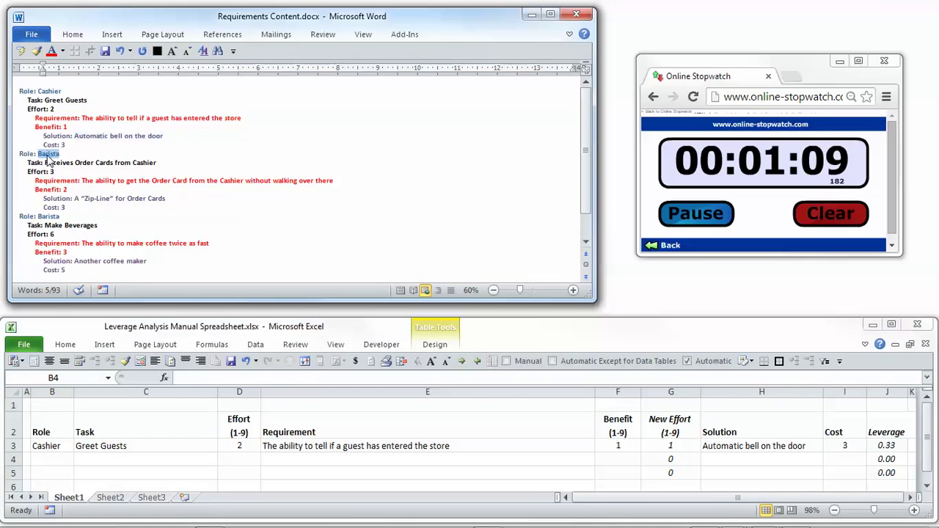
key("alt+Tab")
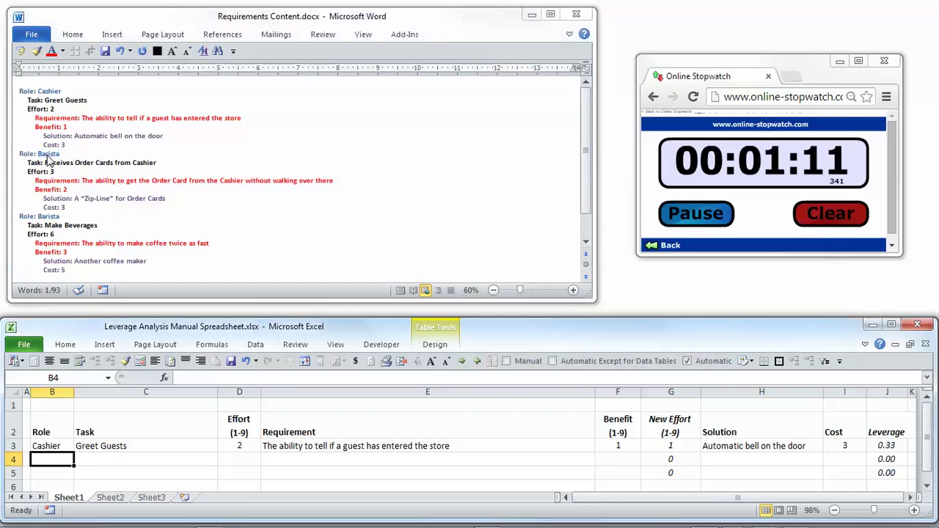
key("ctrl+v")
key("Right")
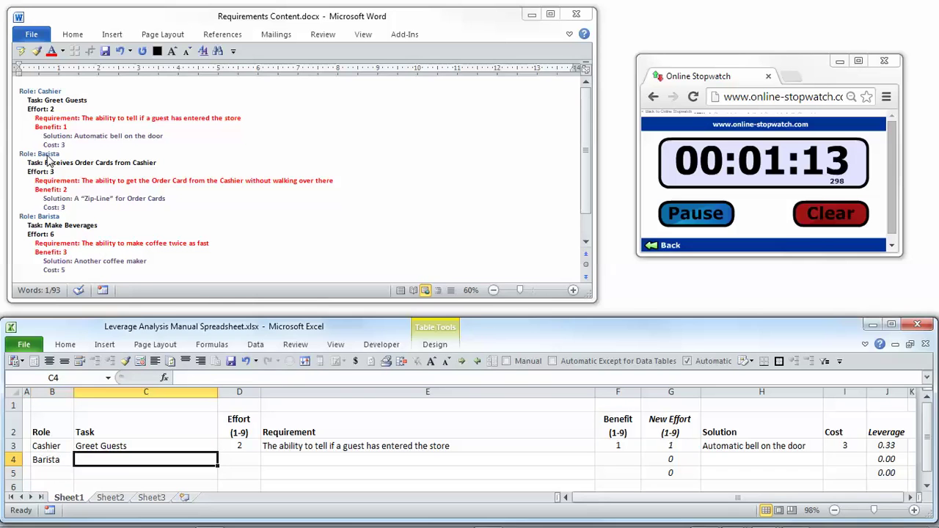
key("alt+Tab")
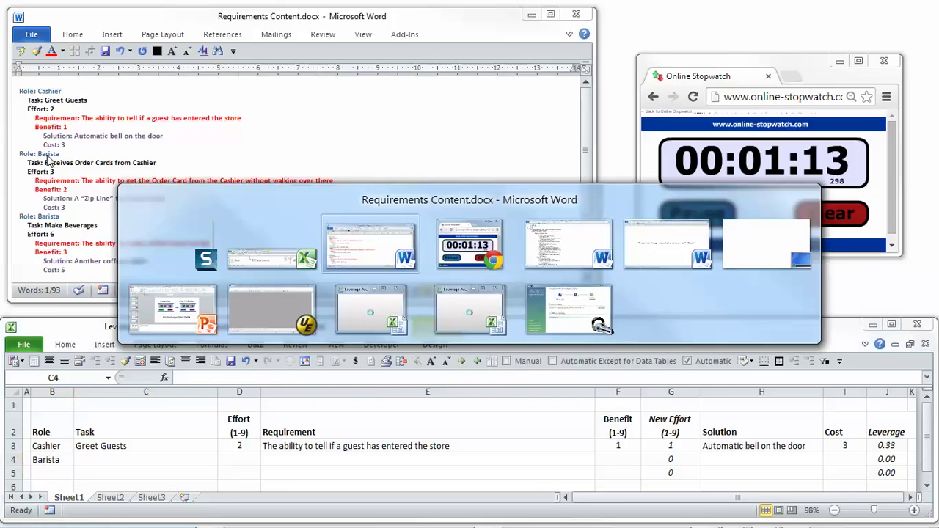
left_click_drag(45, 162, 147, 167)
key("ctrl+c")
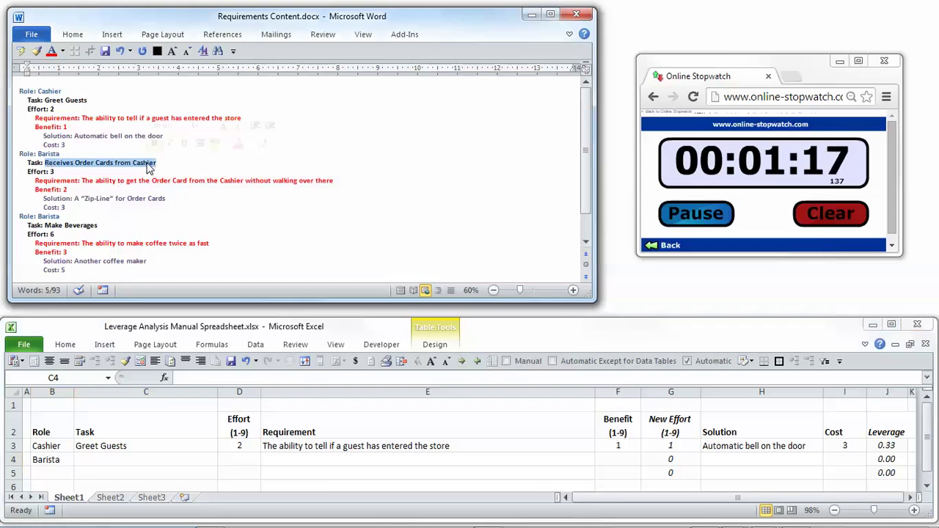
key("alt+Tab")
key("F2")
key("ctrl+v")
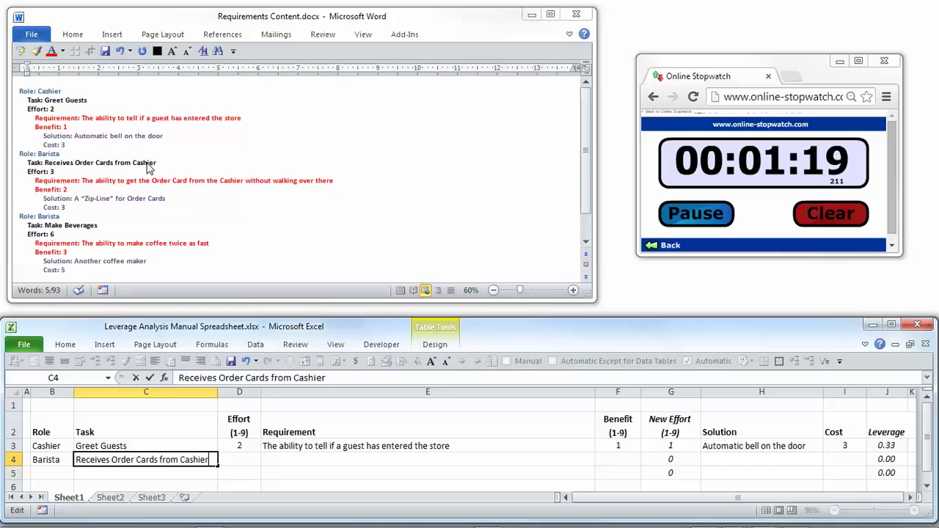
key("Return")
Step: Enter effort 3 in D4 and paste the Barista requirement sentence into E4
key("Up")
key("Right")
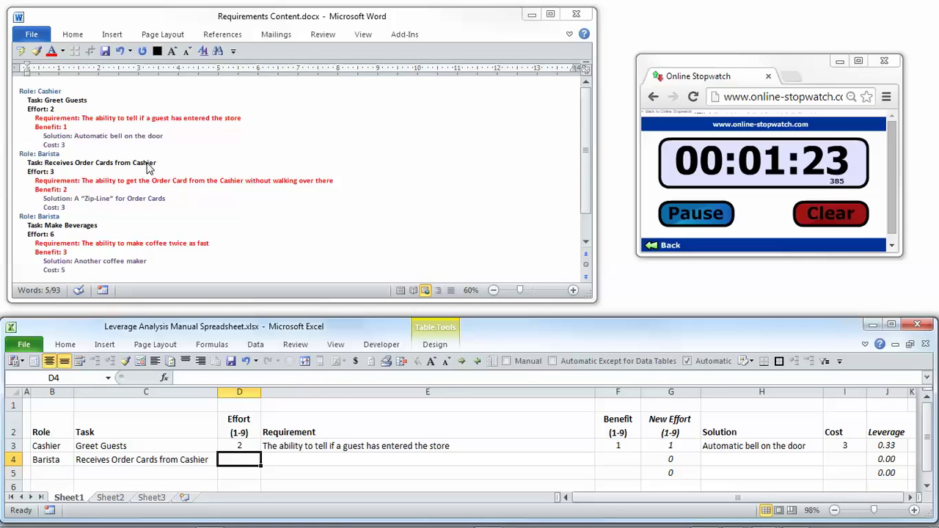
type("3")
left_click(45, 163)
key("shift+End")
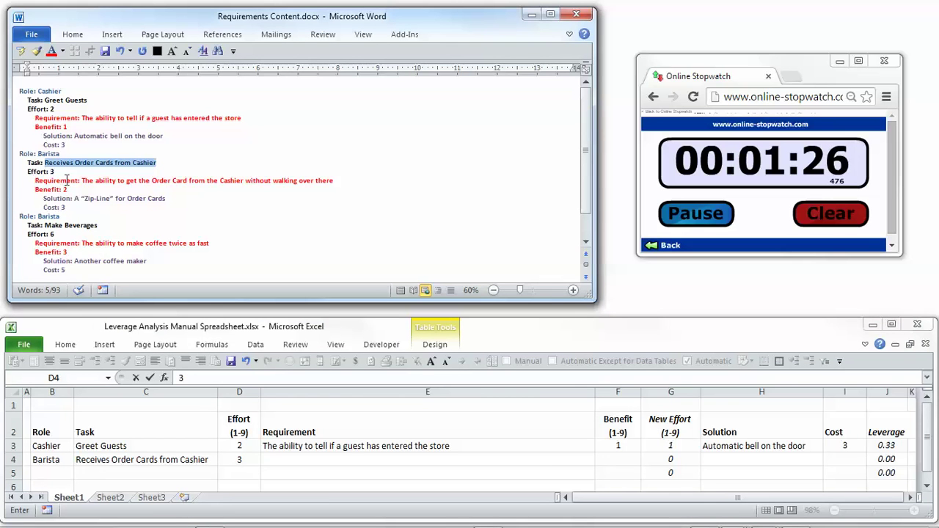
left_click_drag(188, 181, 83, 184)
key("shift+End")
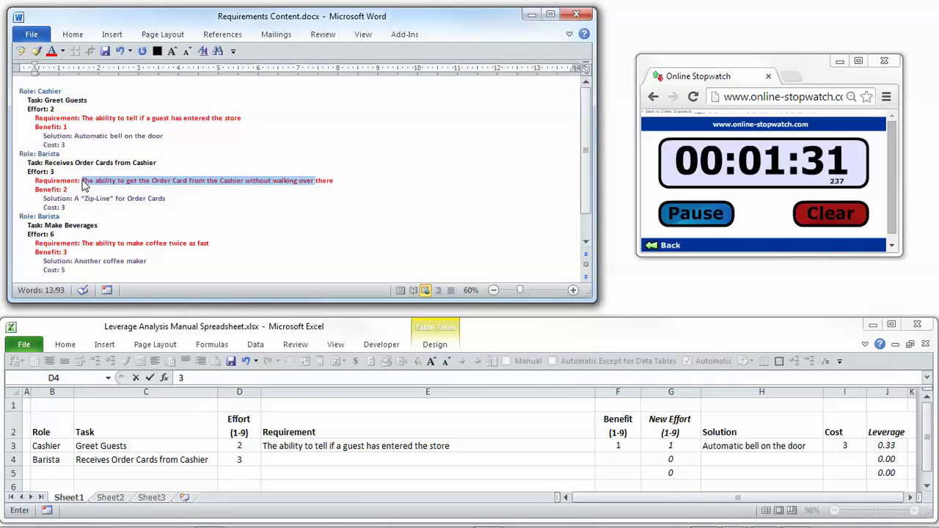
left_click(364, 457)
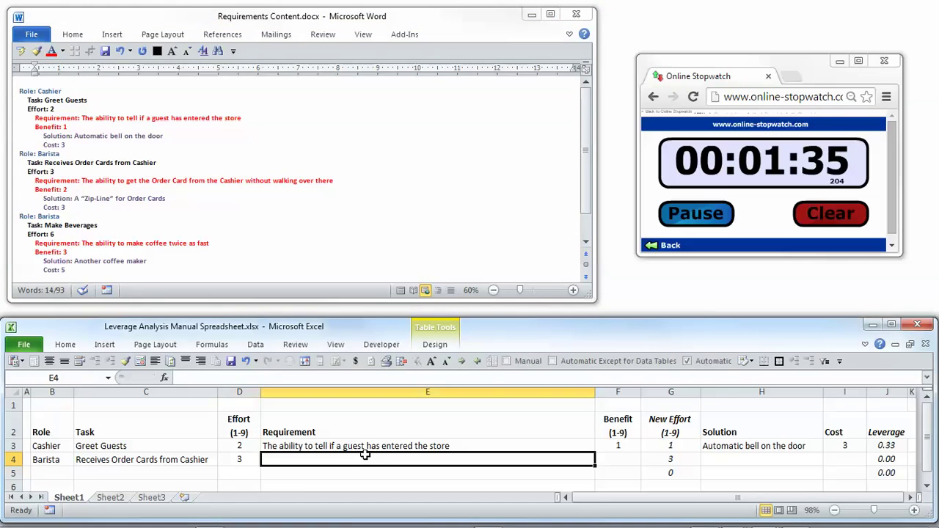
double_click(365, 456)
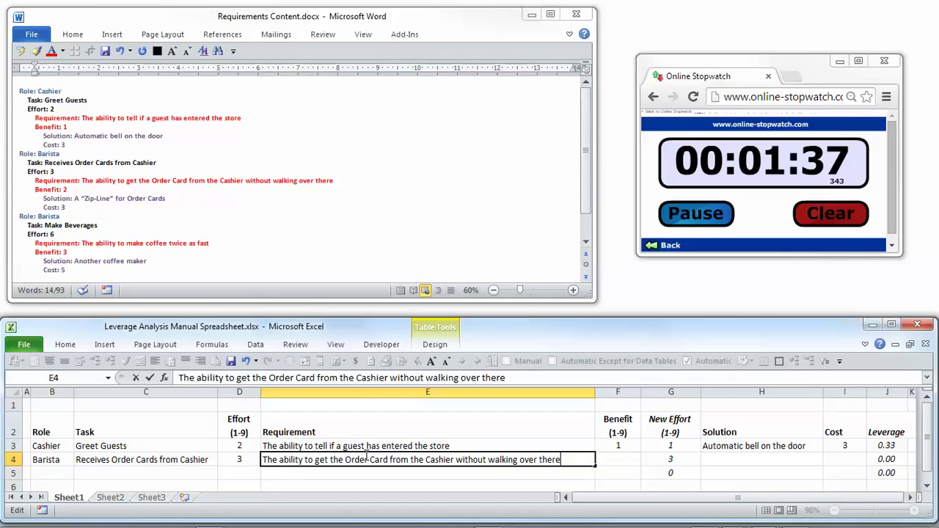
key("Return")
Step: Enter benefit 2, solution A "Zip-Line" for Order Cards, and cost 3 in row 4
key("Up")
key("Right")
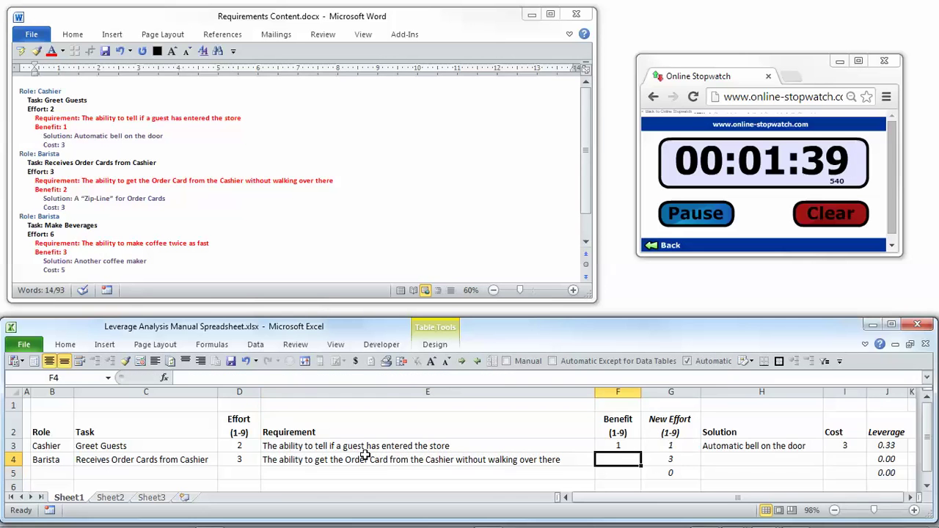
type("2")
key("Right")
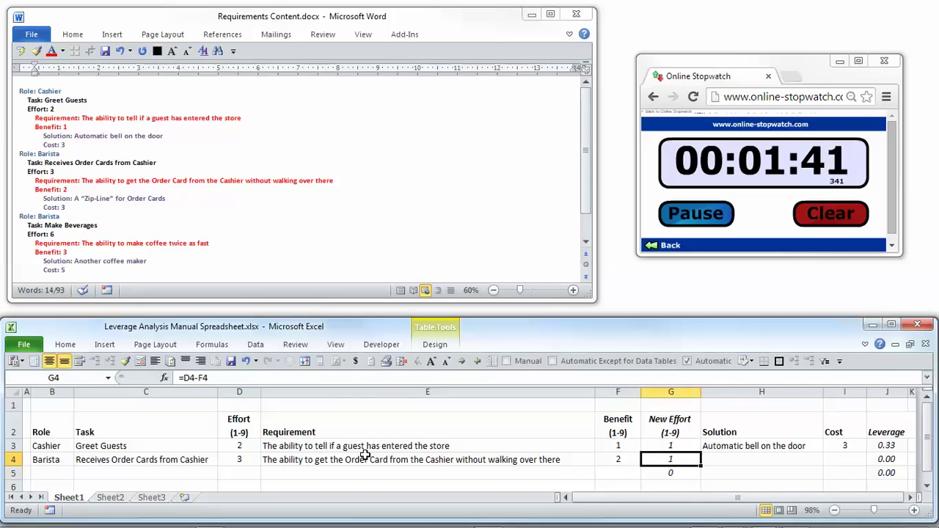
key("Left")
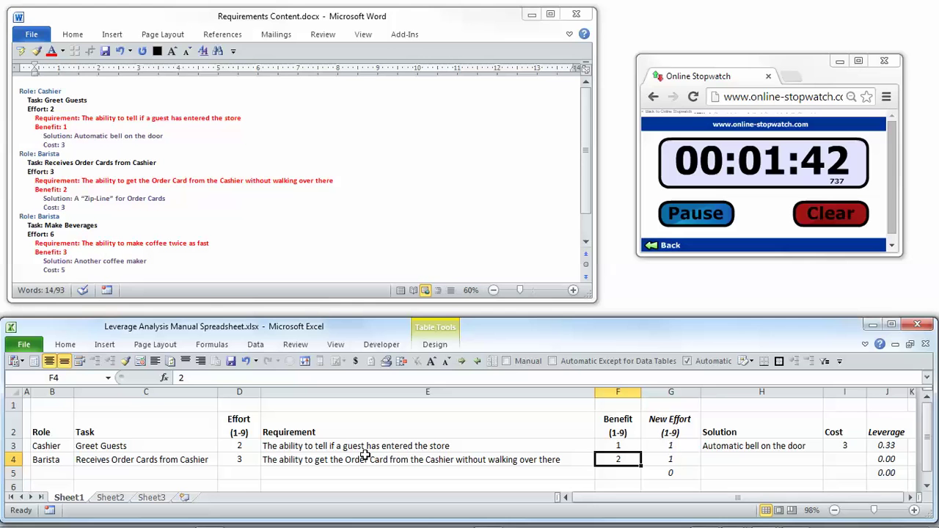
left_click(168, 199)
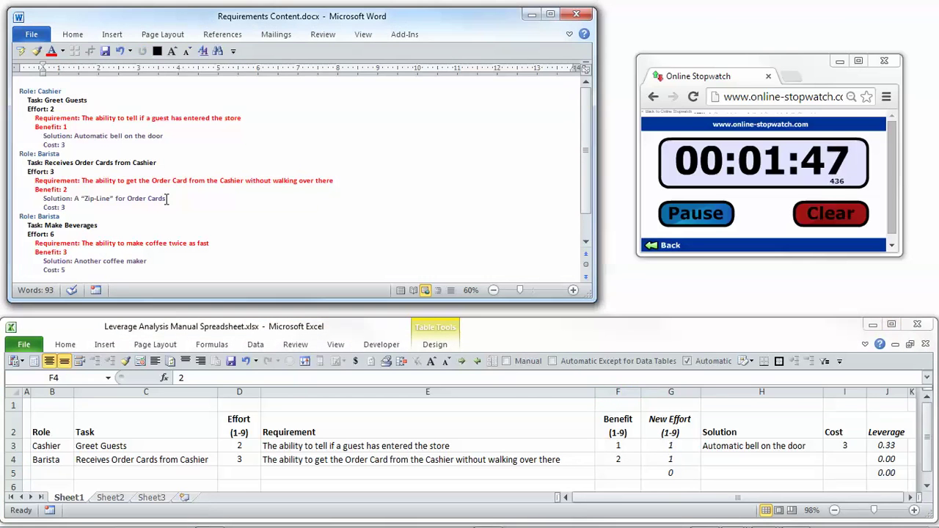
key("ctrl+shift+Left")
key("ctrl+shift+Left")
key("ctrl+shift+Left")
key("ctrl+shift+Left")
key("ctrl+shift+Left")
key("ctrl+shift+Left")
key("ctrl+shift+Left")
key("ctrl+shift+Left")
key("ctrl+shift+Left")
key("ctrl+c")
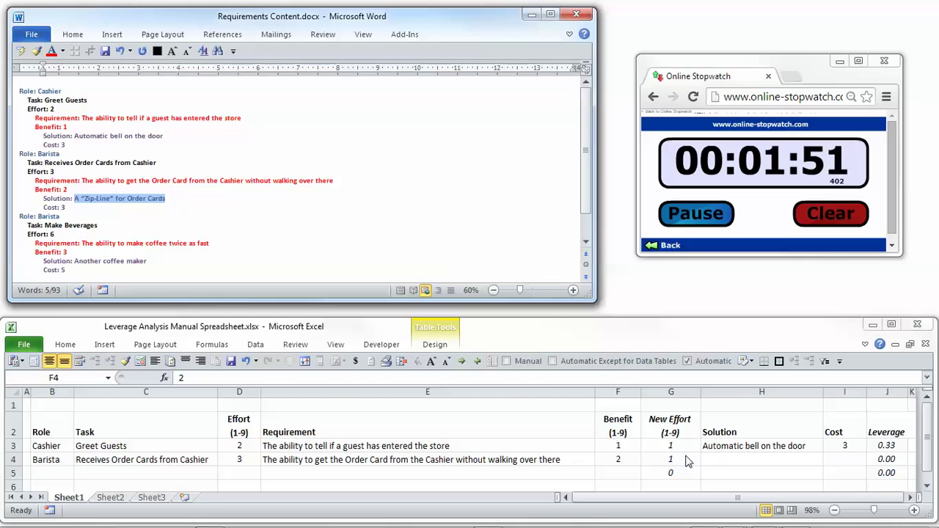
left_click(708, 464)
double_click(708, 460)
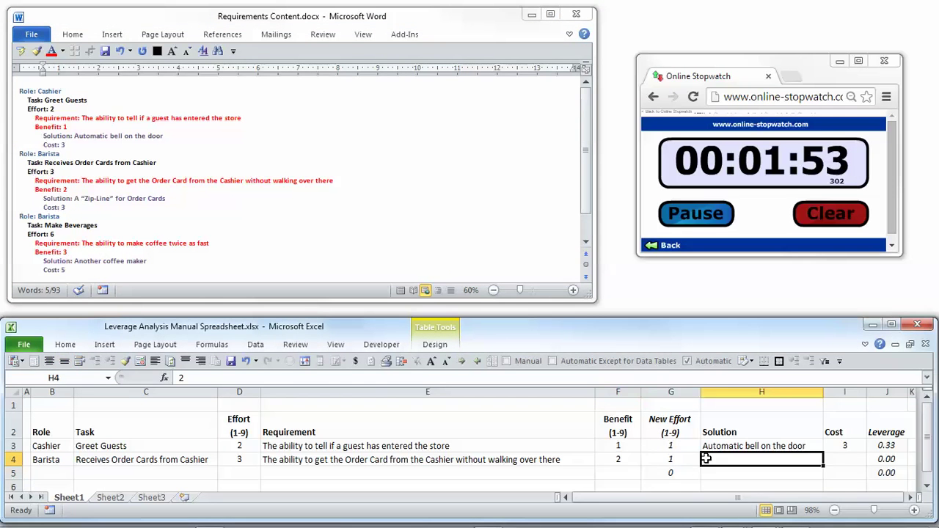
key("ctrl+v")
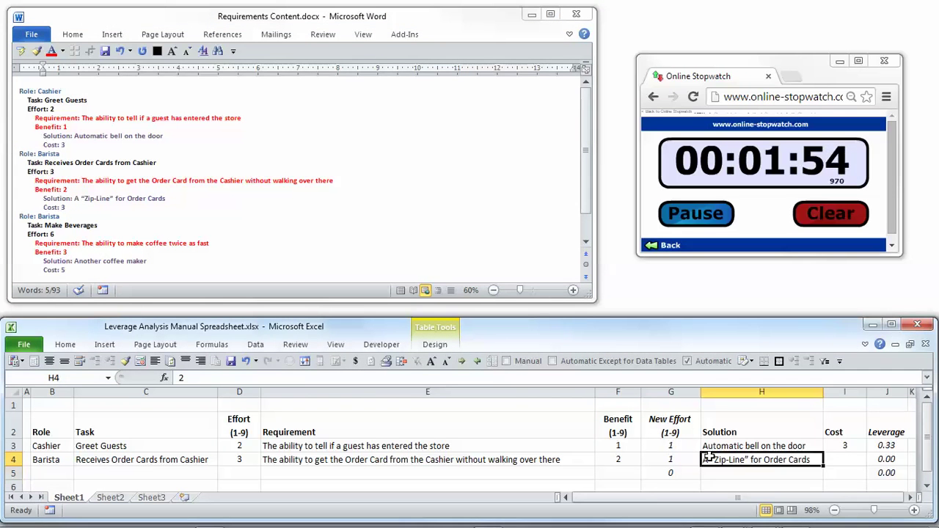
key("Tab")
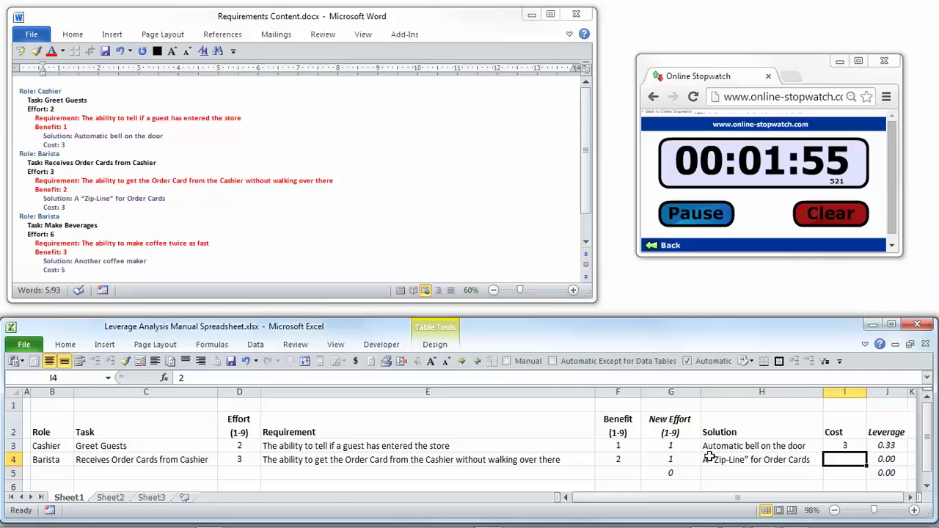
type("3")
key("Left")
key("Left")
key("Left")
key("Left")
key("Left")
key("Left")
key("Left")
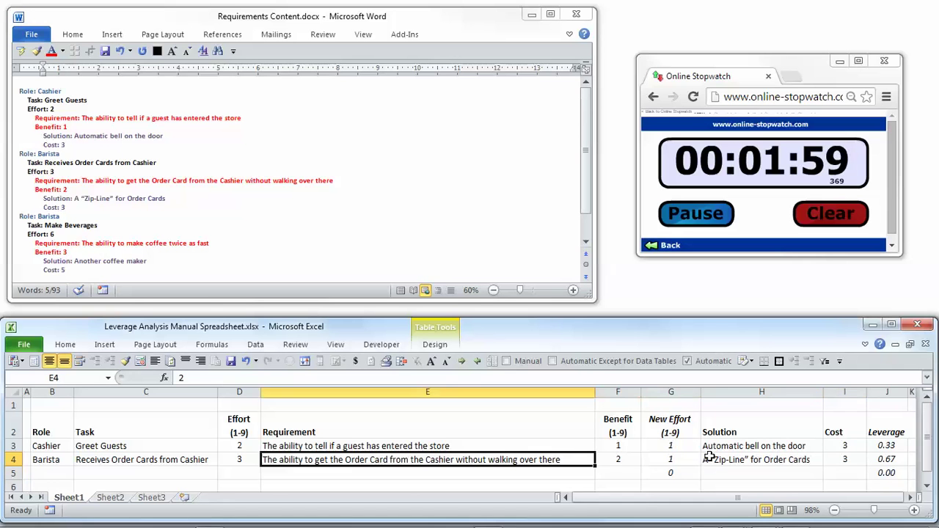
Step: Fill row 5 with role Barista and task Make Beverages
key("ctrl+c")
key("Down")
key("ctrl+v")
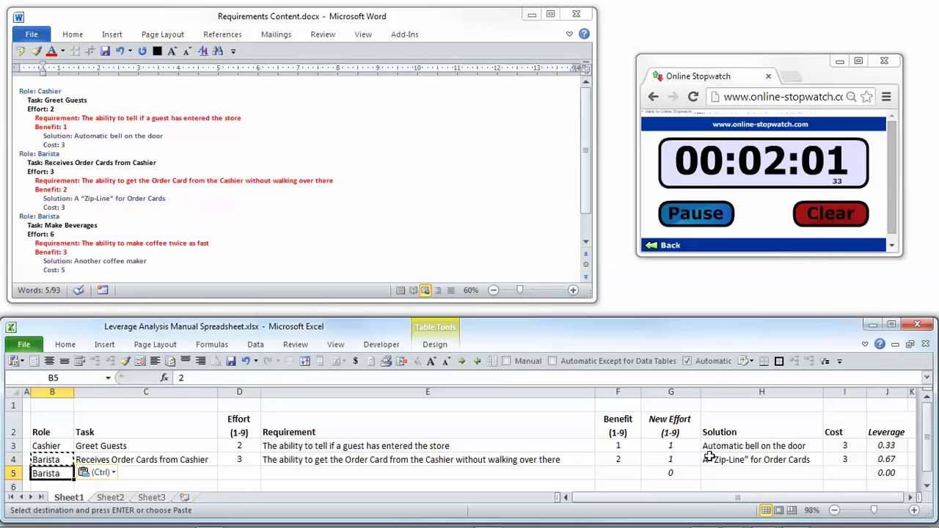
key("Right")
type("Mak")
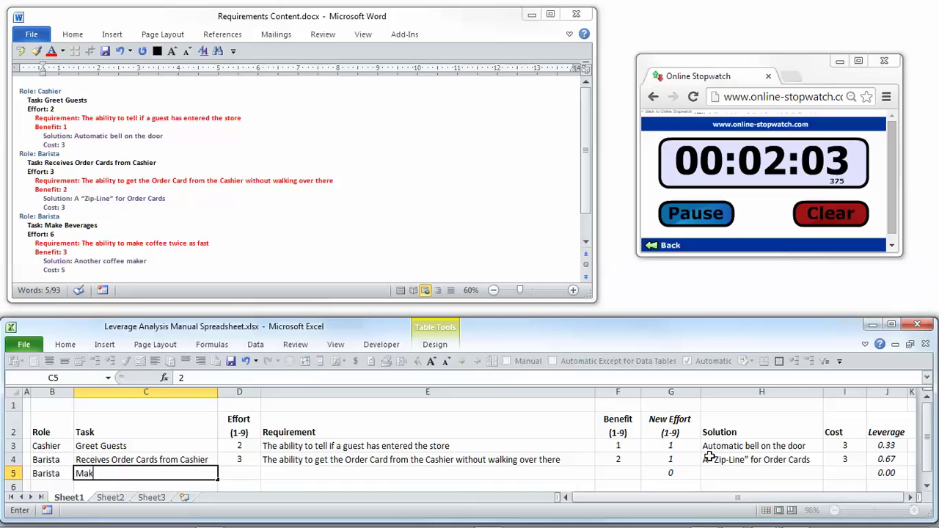
type("e Bevera")
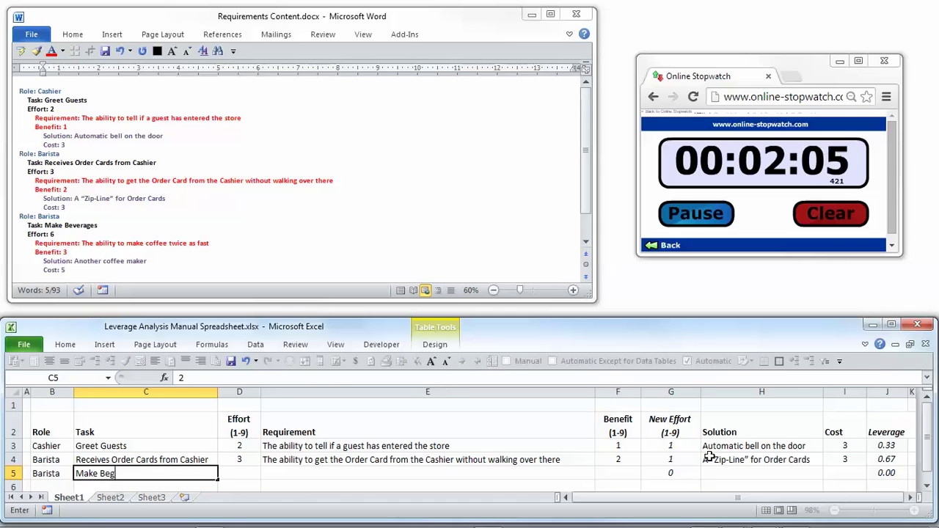
key("BackSpace")
key("BackSpace")
key("BackSpace")
type("erages")
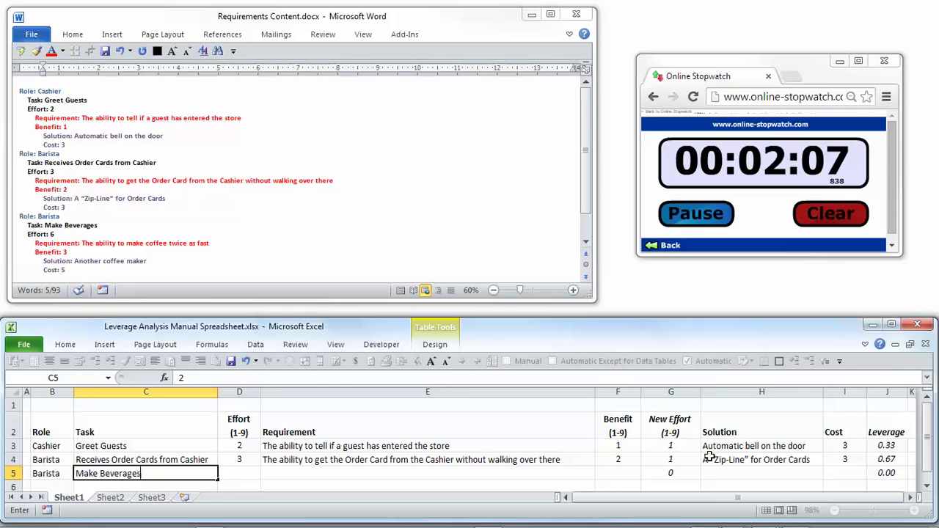
key("Up")
key("Down")
key("Right")
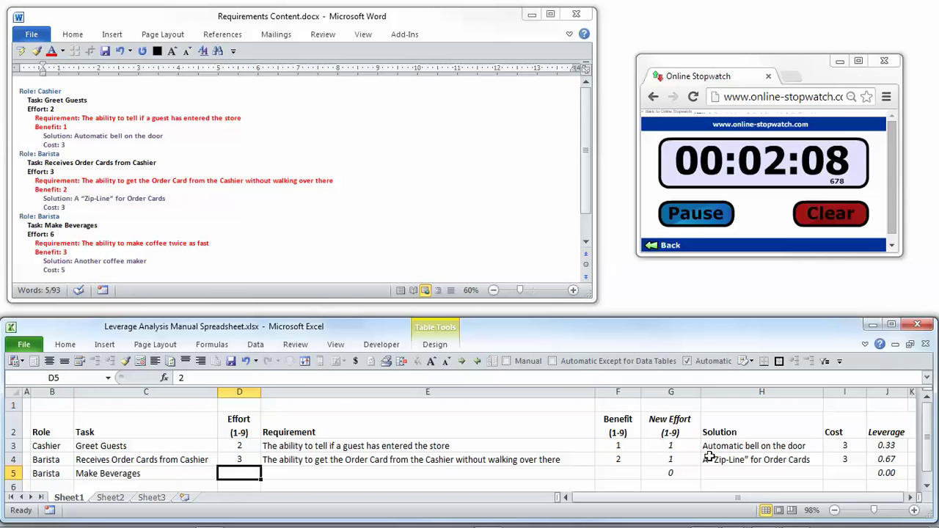
Step: Enter effort 6 and the requirement 'The ability to make coffee twice as fast', colon trimmed
double_click(51, 234)
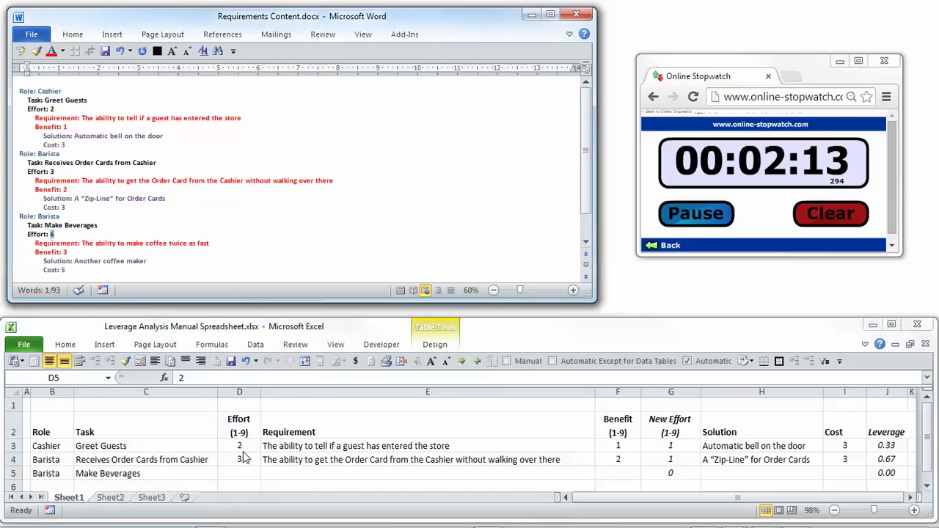
left_click(243, 473)
type("6")
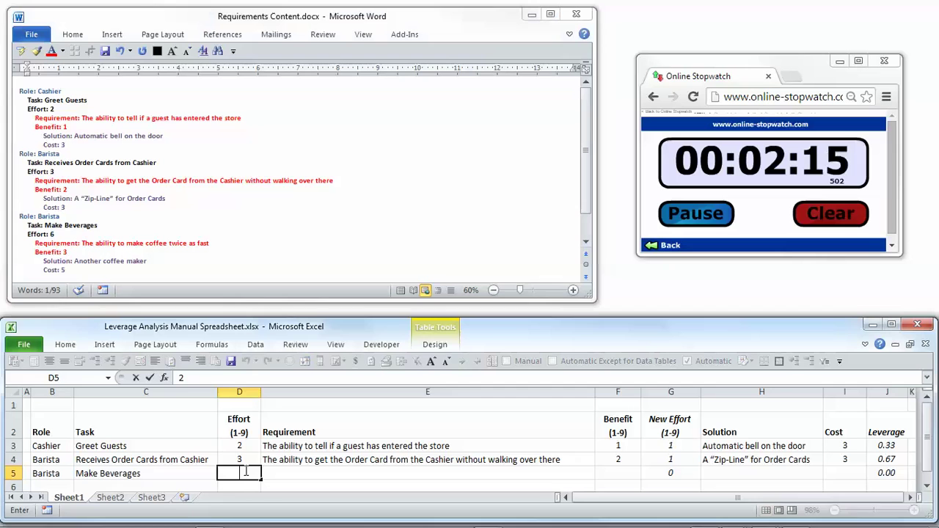
double_click(272, 473)
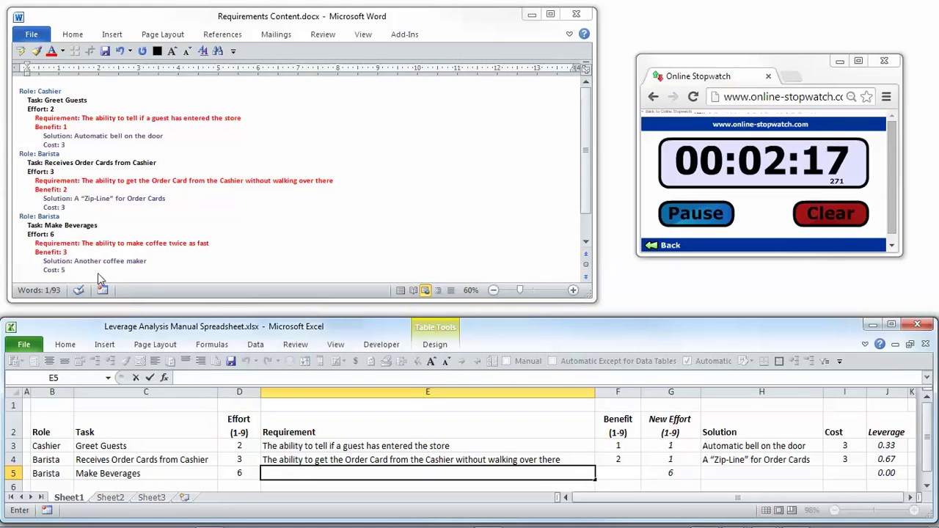
left_click(82, 244)
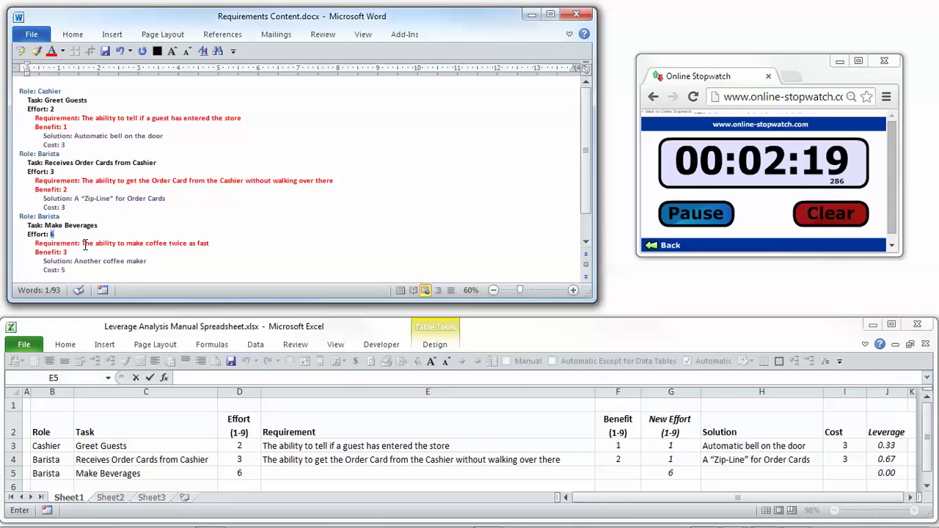
left_click_drag(82, 244, 209, 244)
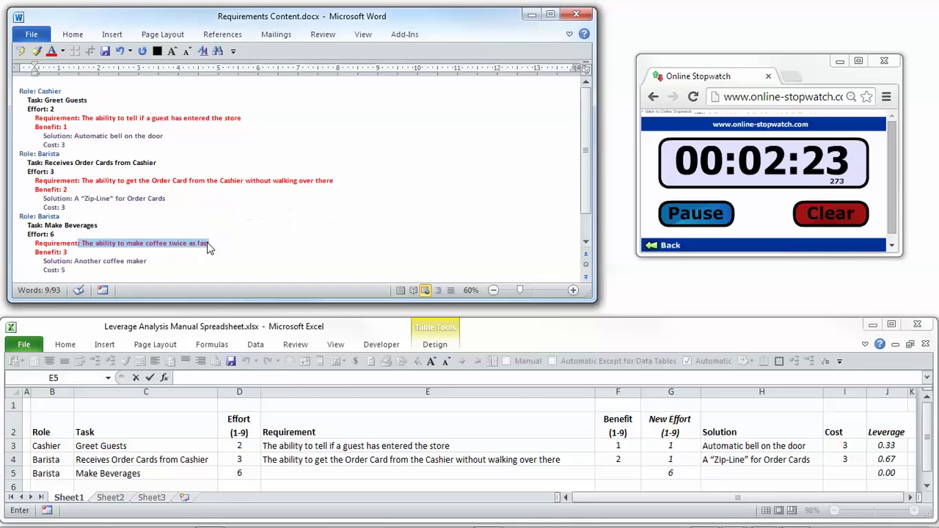
key("alt+Tab")
key("ctrl+v")
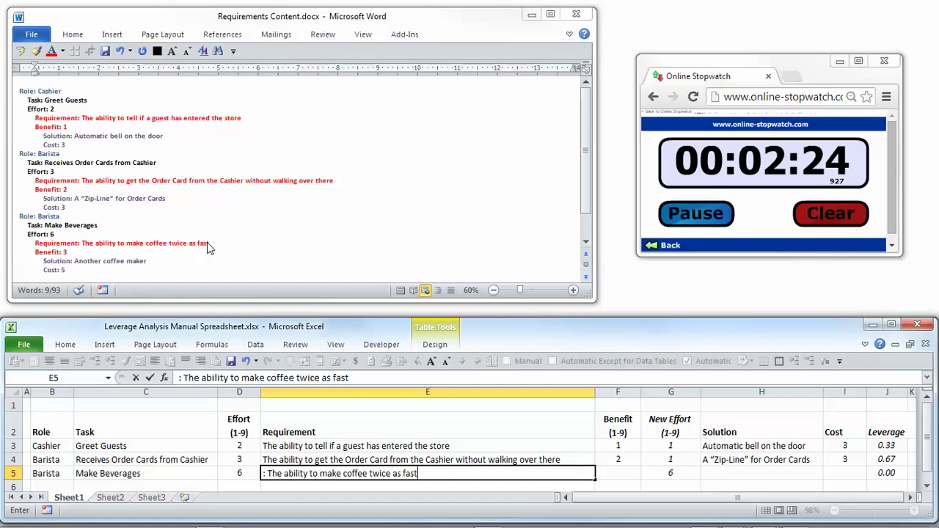
key("Home")
key("Delete")
key("Delete")
key("Tab")
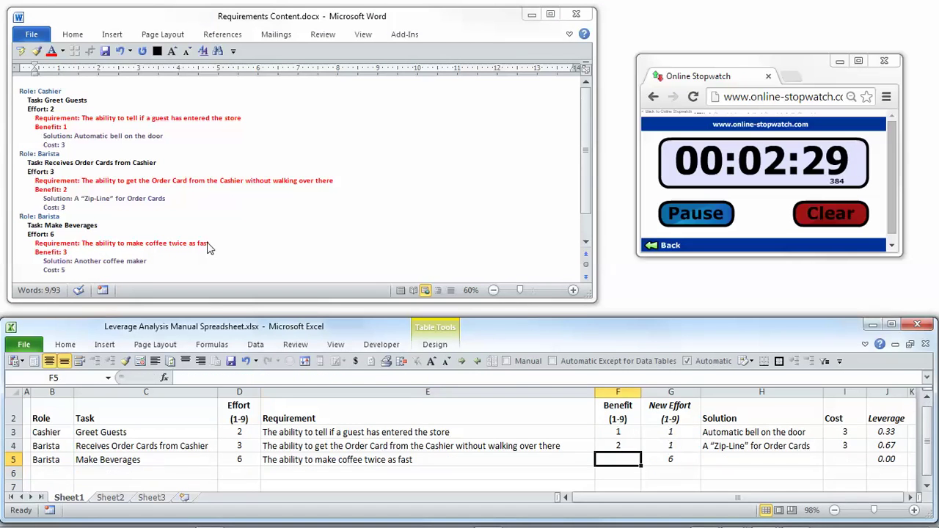
Step: Enter benefit 3, solution Another coffee maker and cost 5, then pause the stopwatch
key("alt+Tab")
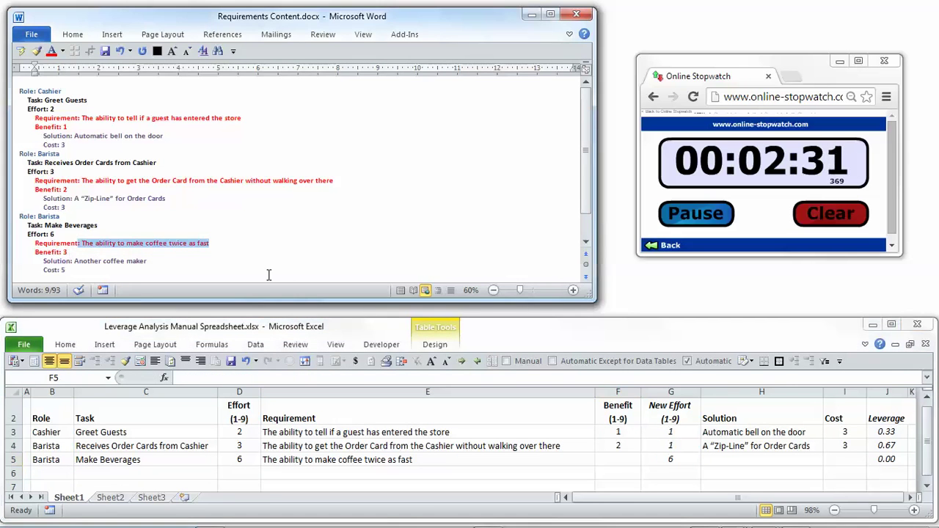
left_click(626, 464)
type("3")
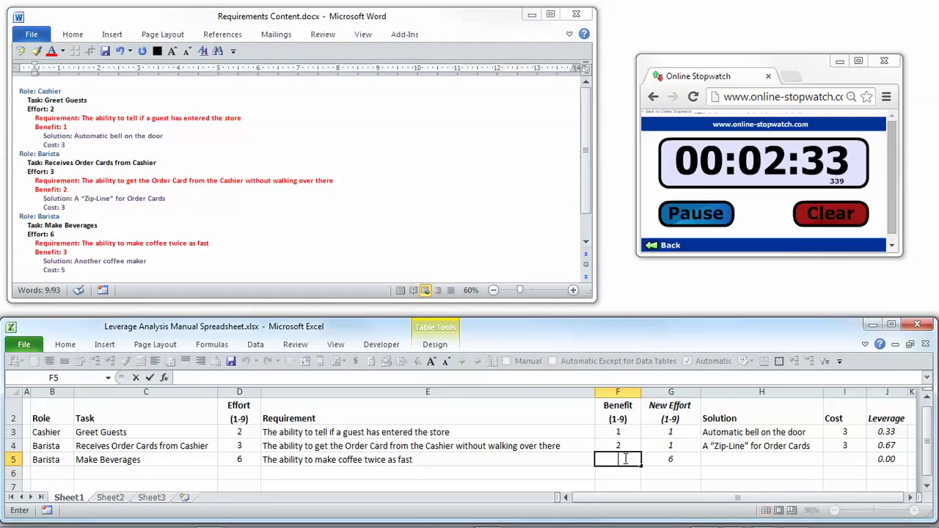
left_click(732, 458)
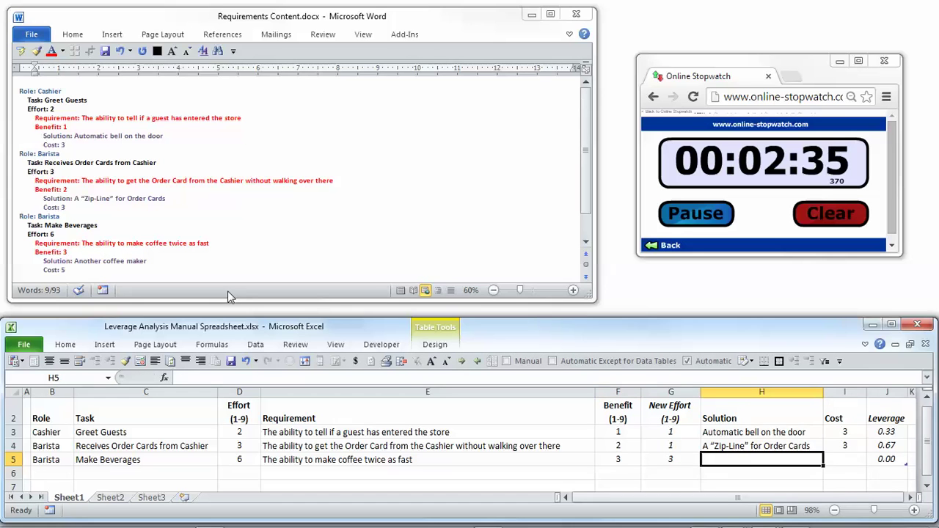
key("alt+Tab")
left_click(150, 260)
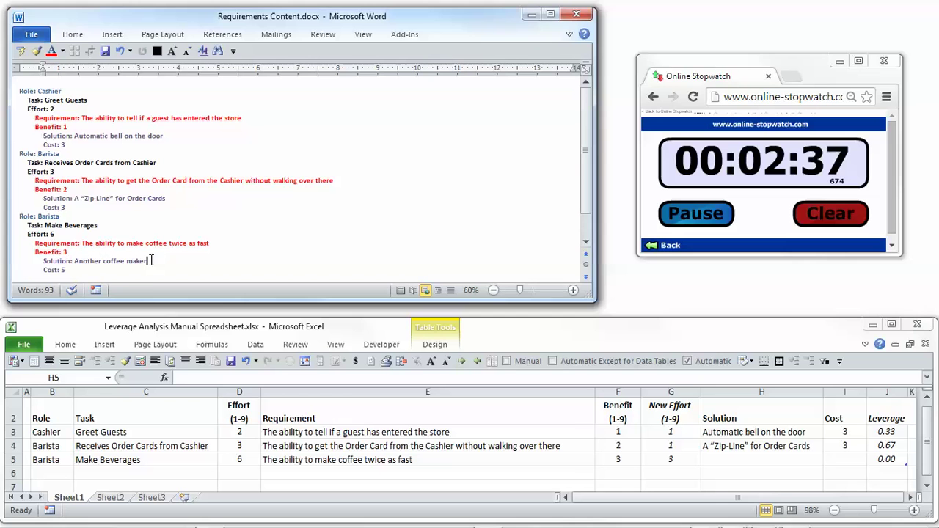
key("shift+Home")
key("ctrl+c")
double_click(716, 458)
key("ctrl+v")
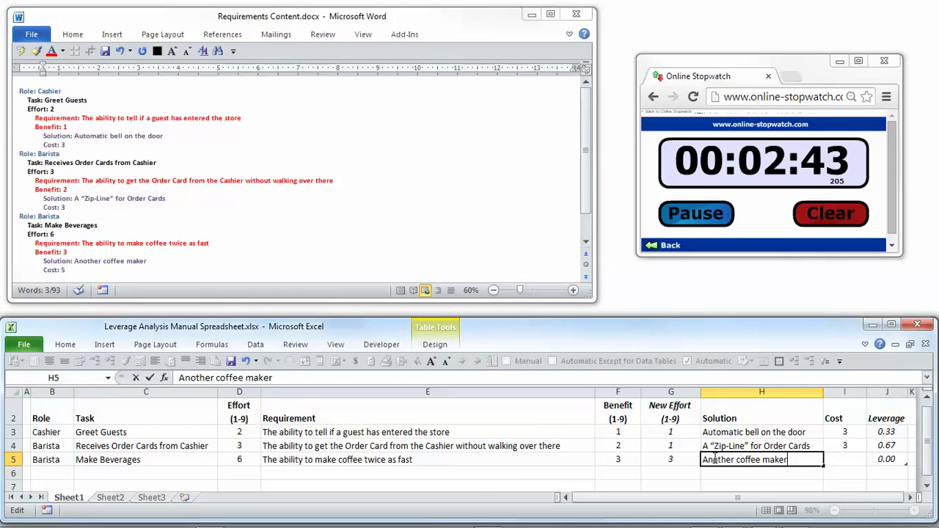
key("Tab")
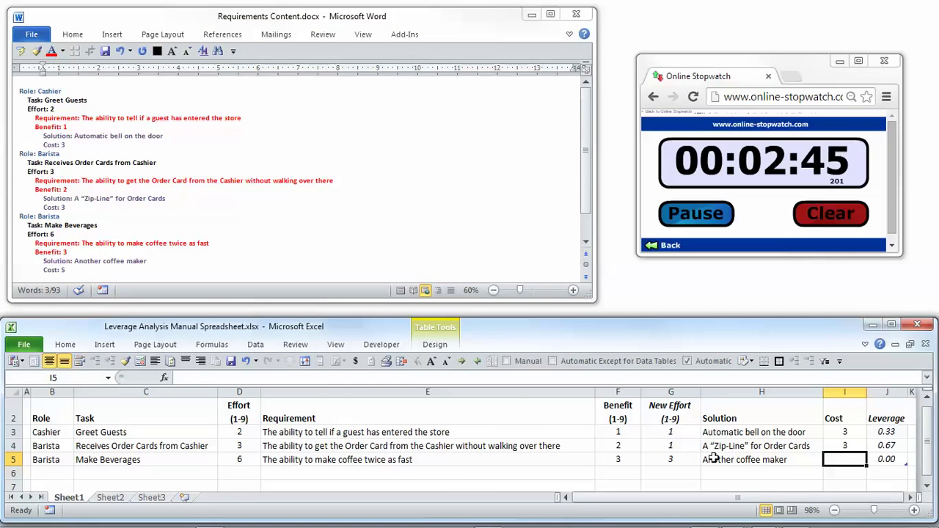
type("5")
key("shift+Tab")
key("Tab")
left_click(886, 445)
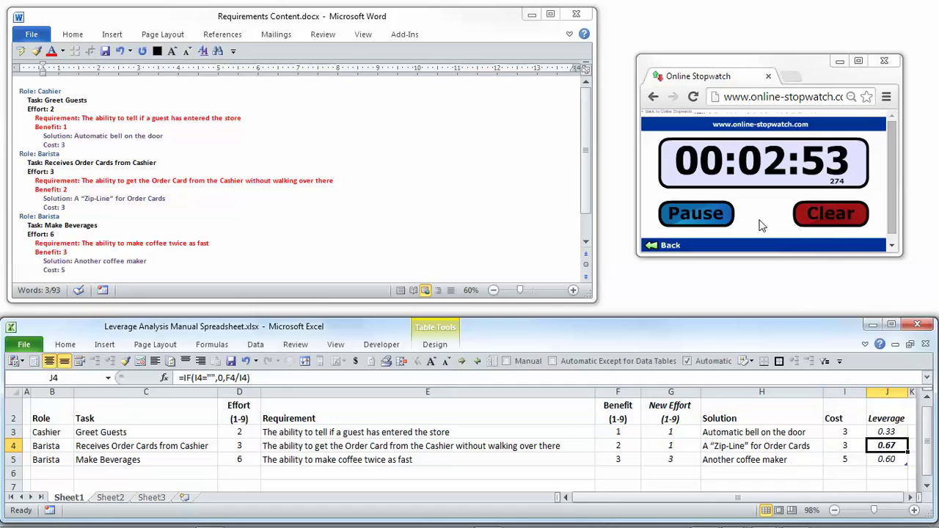
left_click(710, 214)
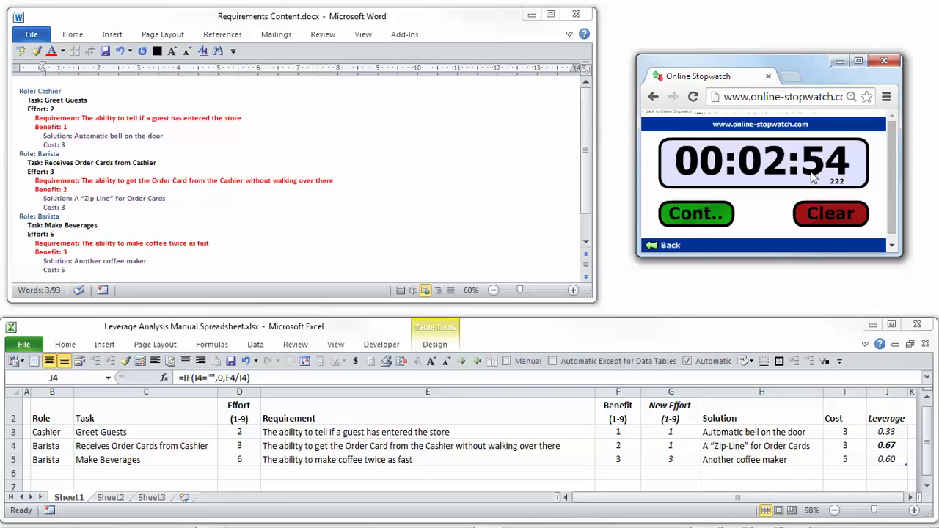
left_click(834, 223)
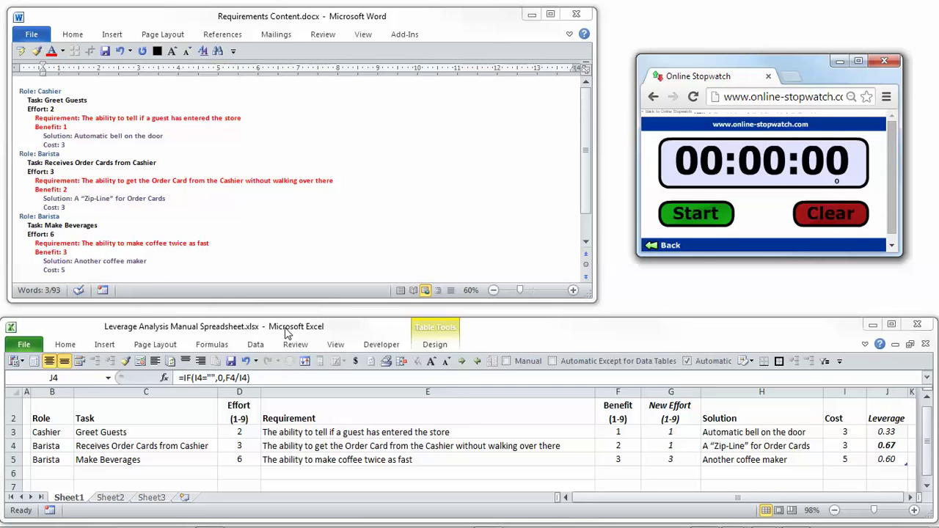
Step: Minimize the manual workbook and open Leverage Analysis Blender App Spreadsheet.xlsb on its Data sheet
left_click(872, 325)
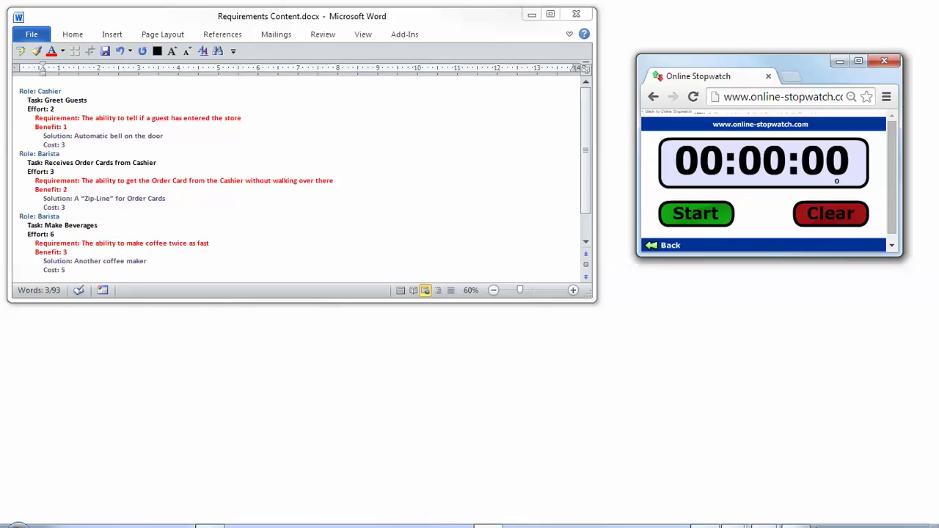
mouse_move(815, 525)
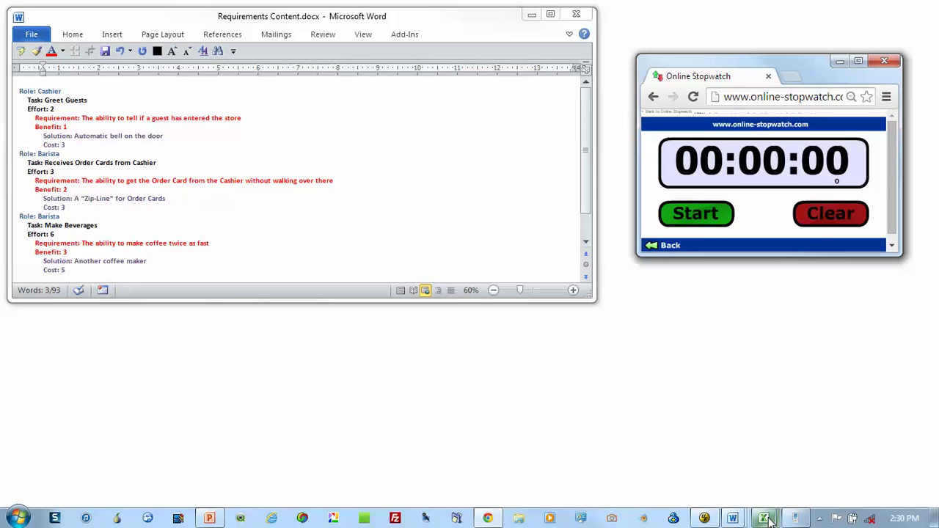
mouse_move(768, 520)
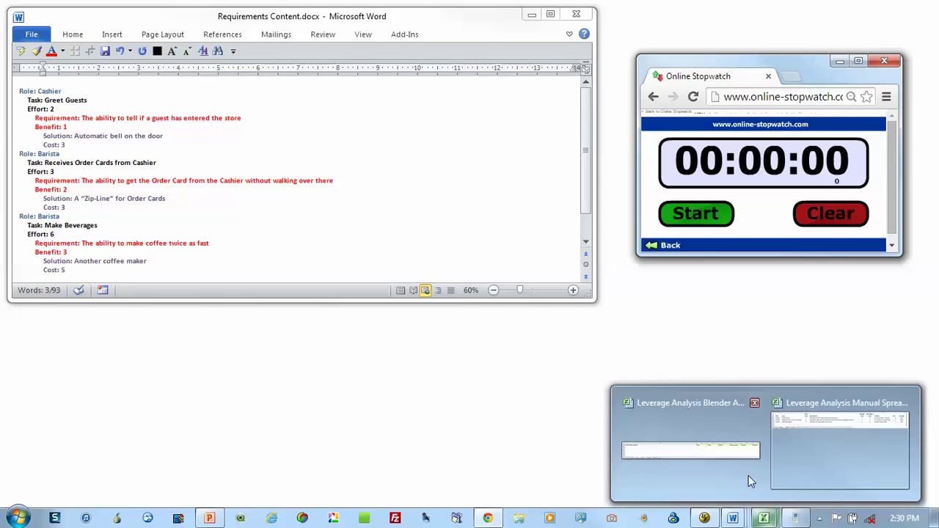
left_click(732, 452)
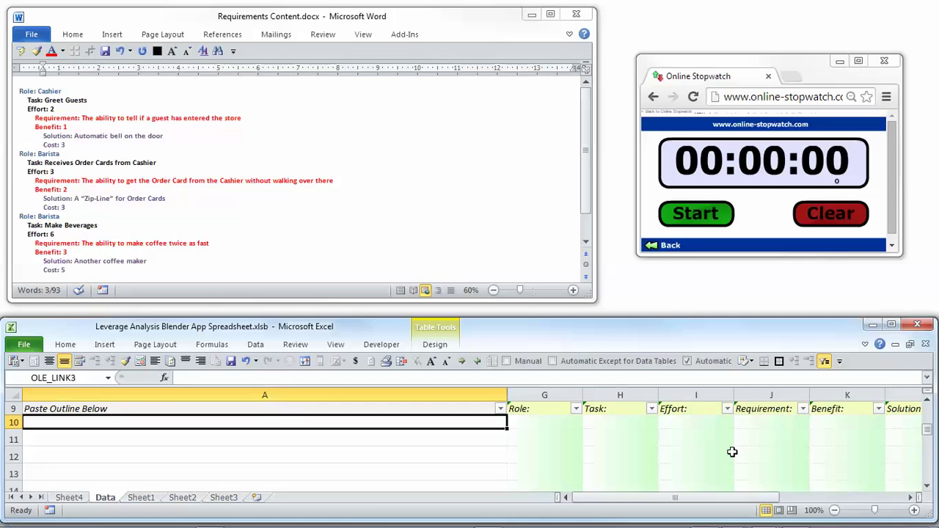
left_click(104, 497)
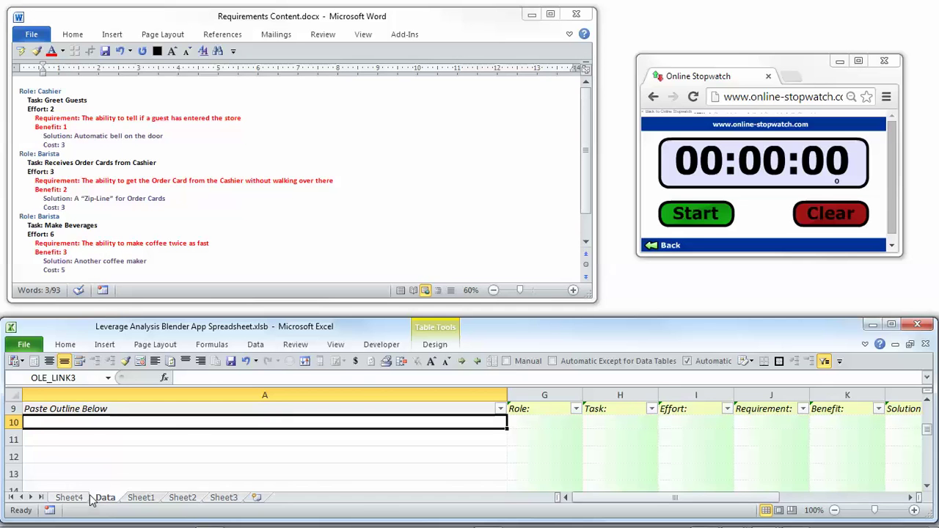
left_click(71, 499)
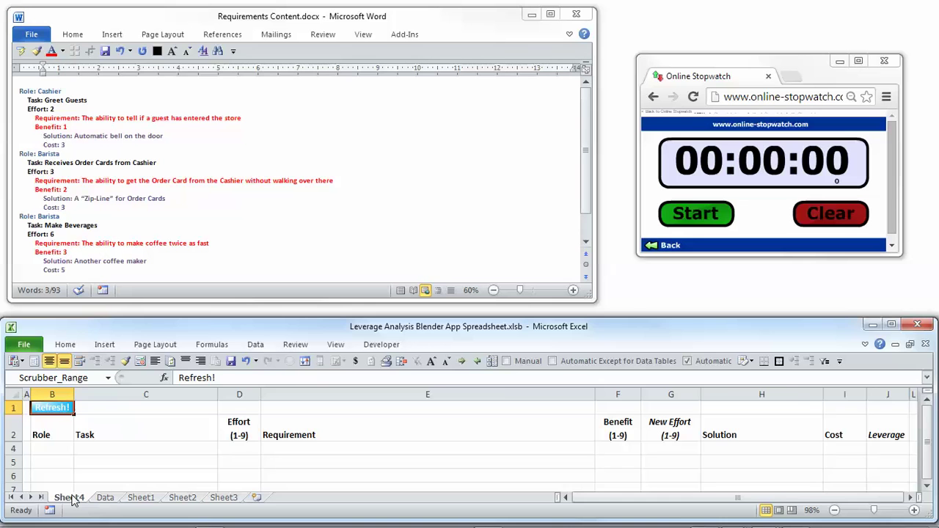
left_click(105, 499)
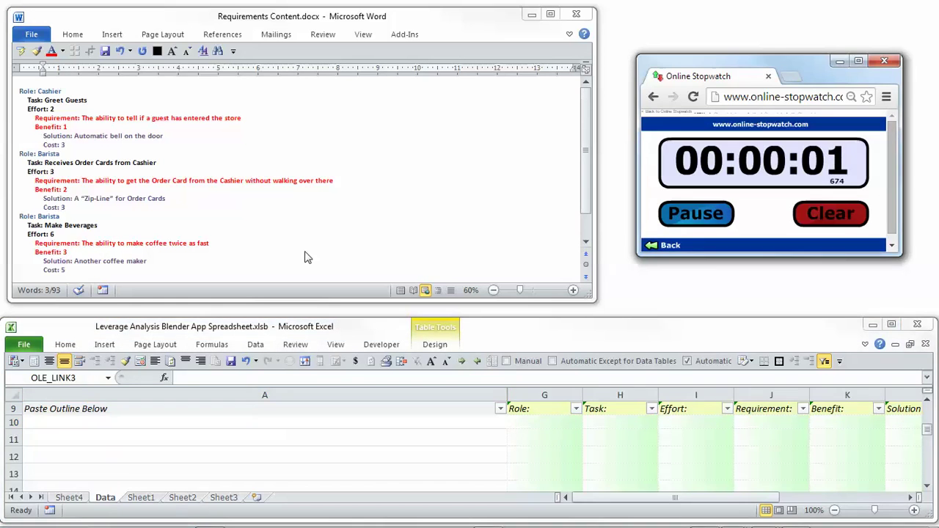
Step: Select and copy the entire requirements outline in Word
key("alt+Tab")
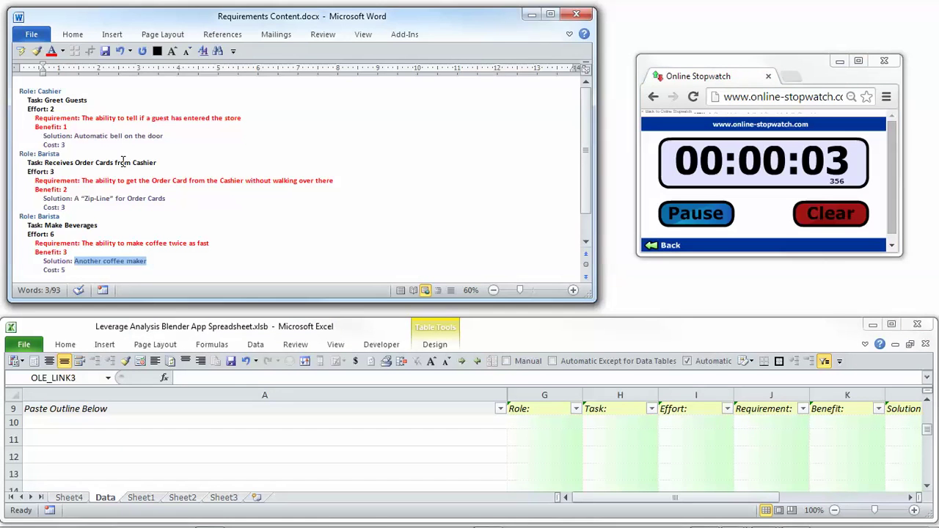
key("ctrl+a")
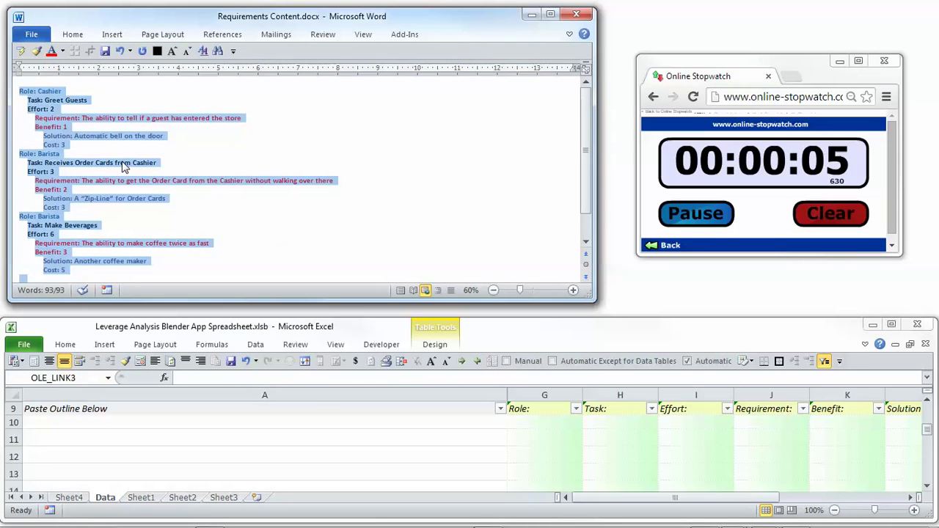
right_click(123, 135)
left_click(146, 155)
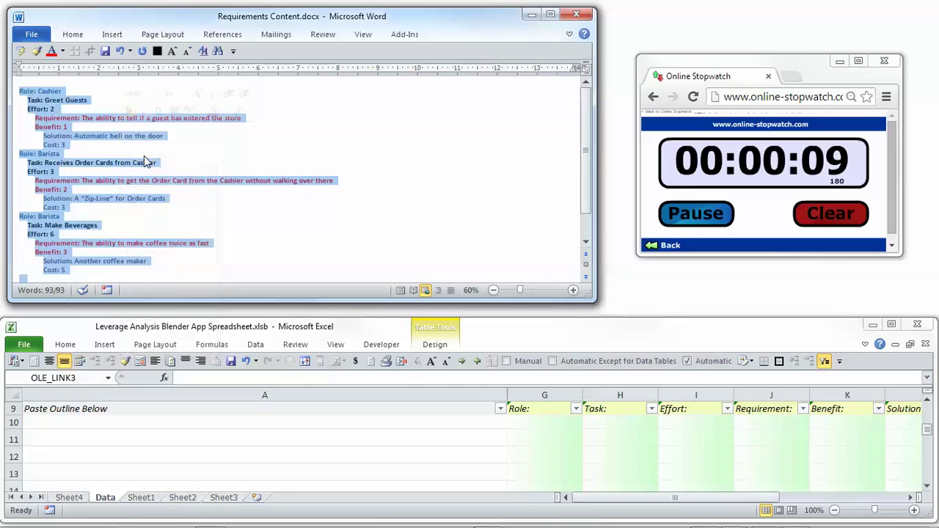
Step: Paste the outline into Data cell A10 keeping source formatting, then go to Sheet4
left_click(121, 424)
right_click(119, 421)
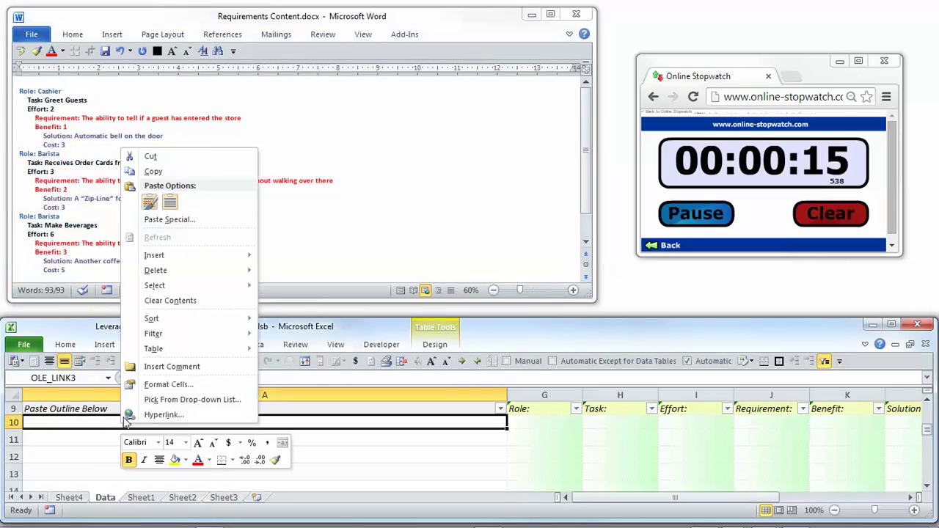
left_click(150, 205)
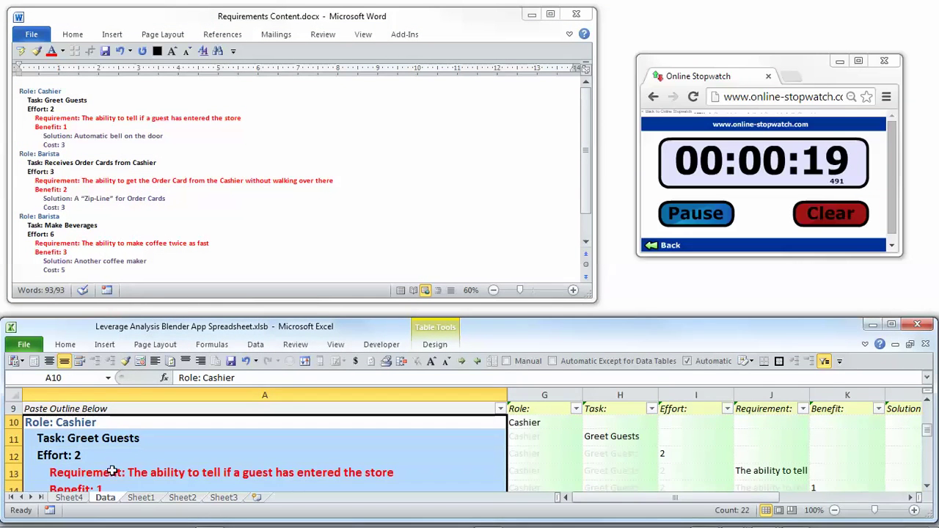
left_click(70, 497)
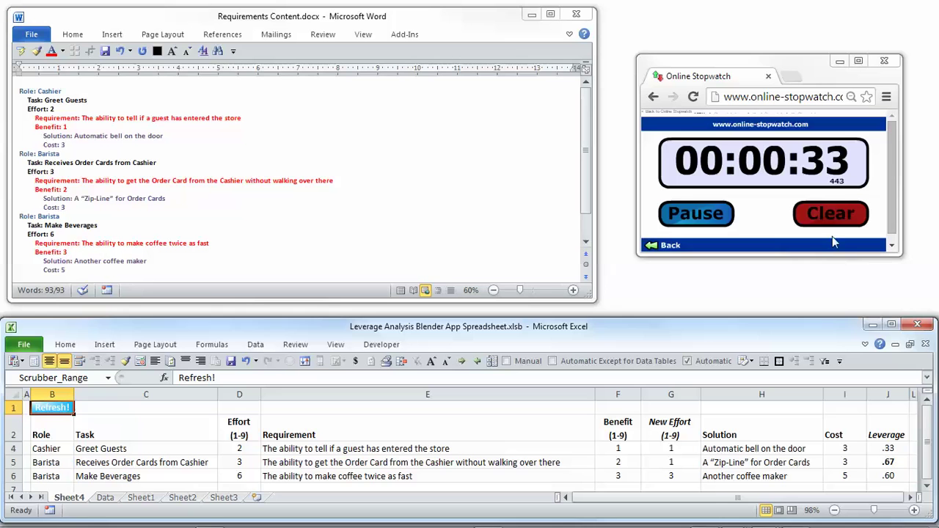
Step: Stop the stopwatch at 00:00:34 once Sheet4 shows leverage .33, .67 and .60
left_click(720, 215)
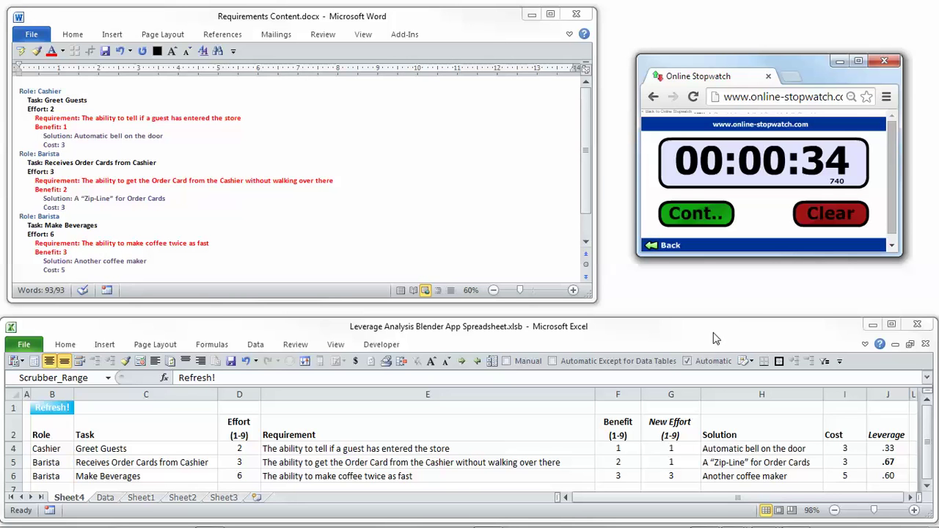
Step: Enter =174/34 in Sheet4 cell E1, giving 5.117647059
left_click(571, 403)
type("=175")
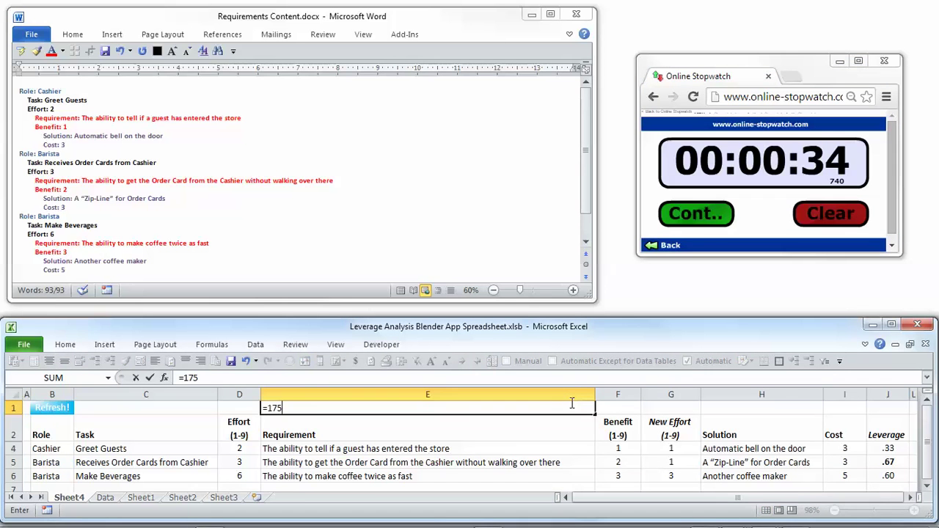
key("BackSpace")
type("4/34")
key("Return")
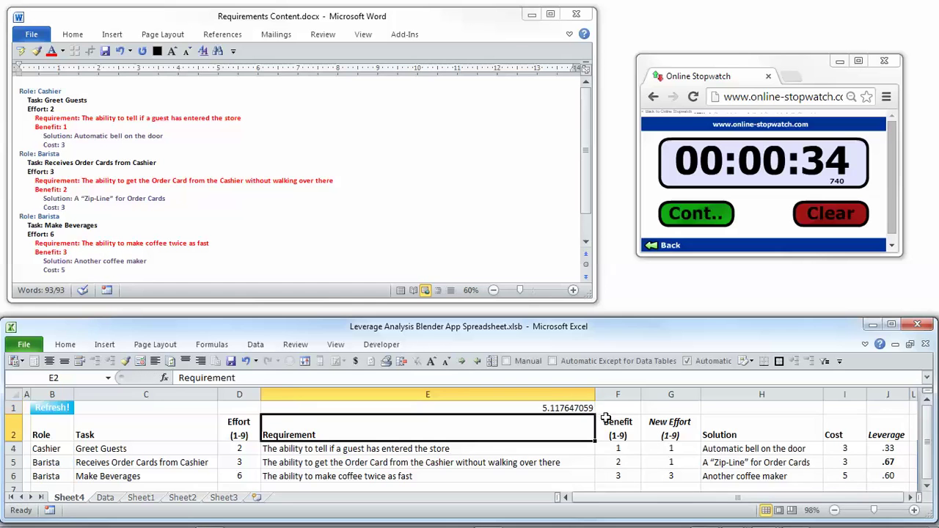
key("Up")
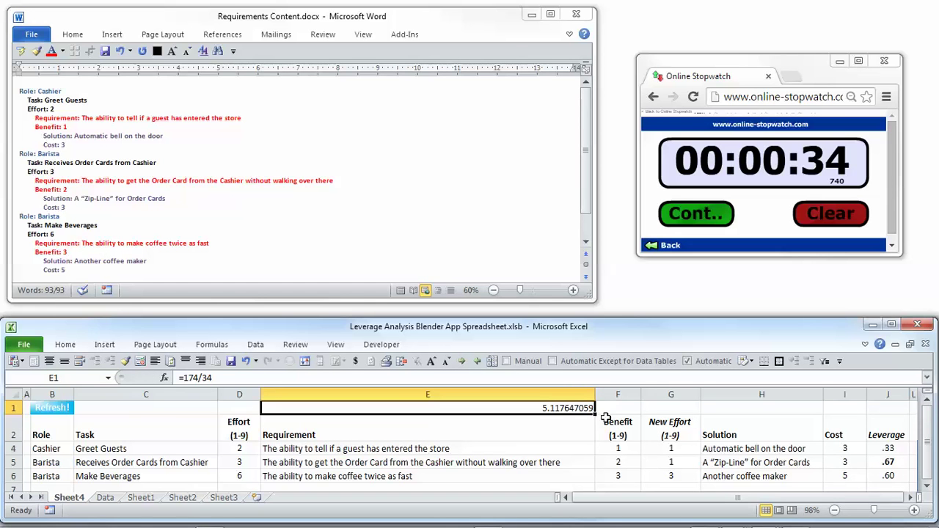